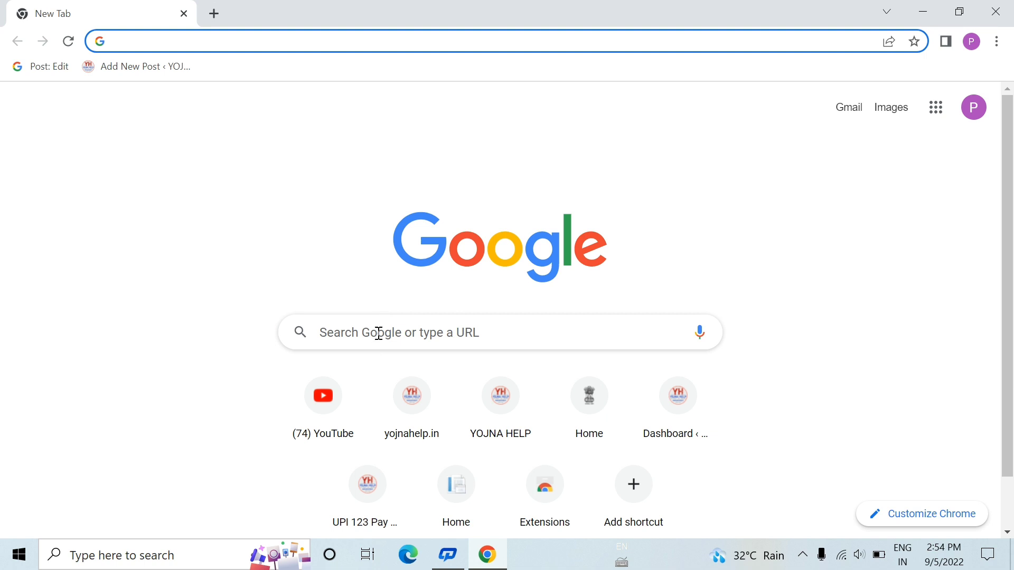
Search Google for "online sbi" and open the State Bank of India website at onlinesbi.sbi.
{"action": "left_click", "coordinate": [379, 332]}
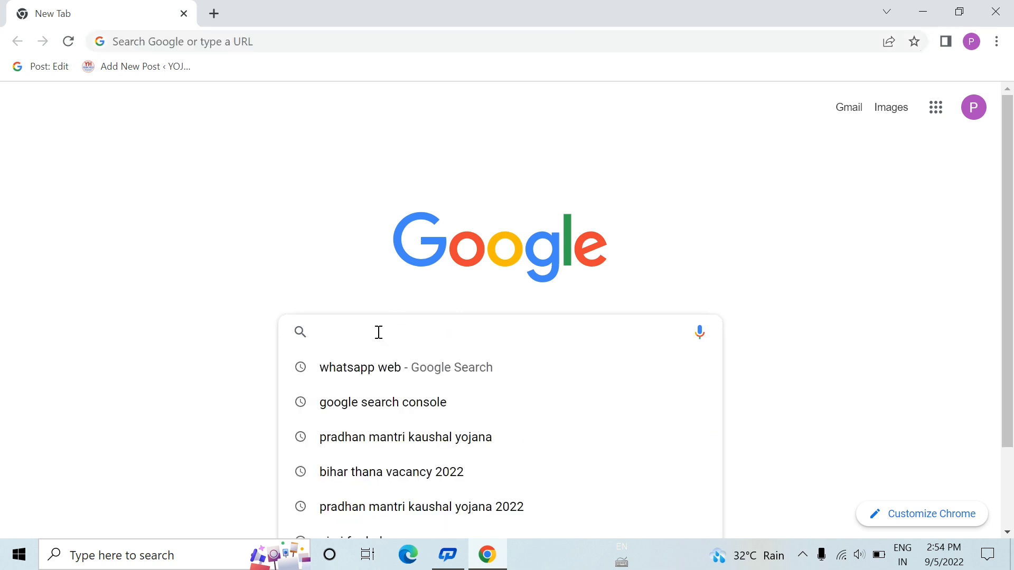
{"action": "type", "text": "onl"}
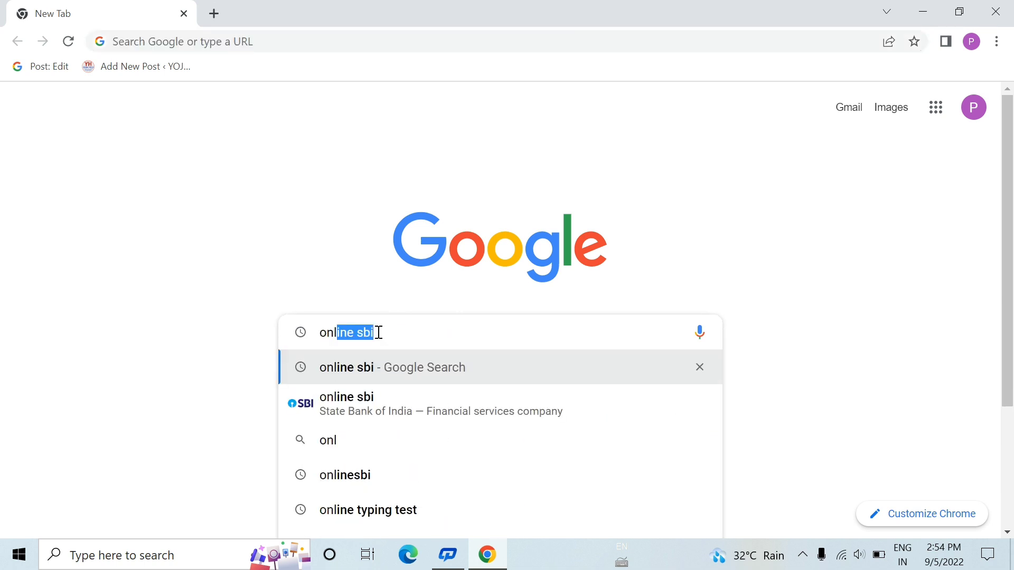
{"action": "key", "text": "Return"}
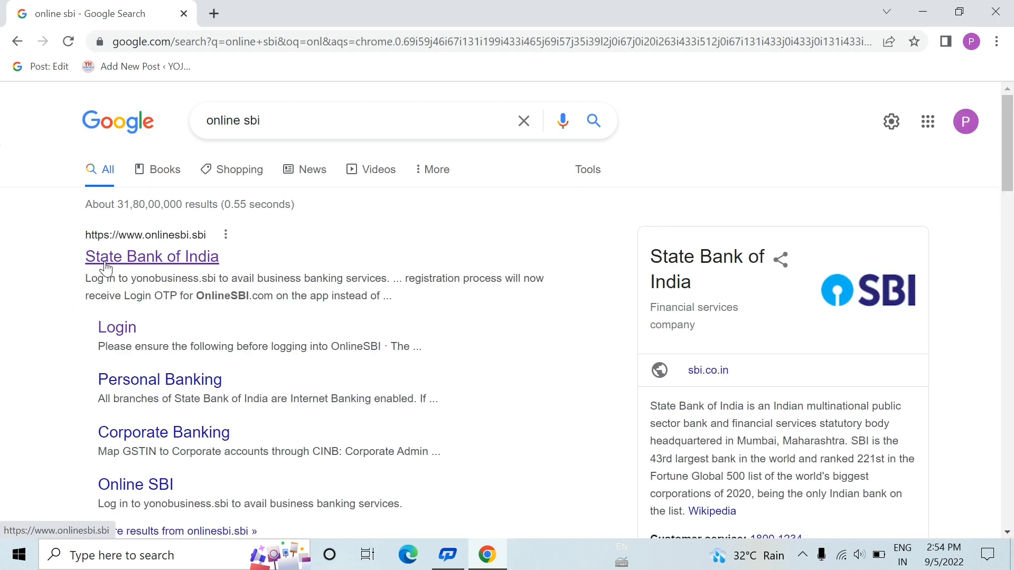
{"action": "left_click", "coordinate": [163, 264]}
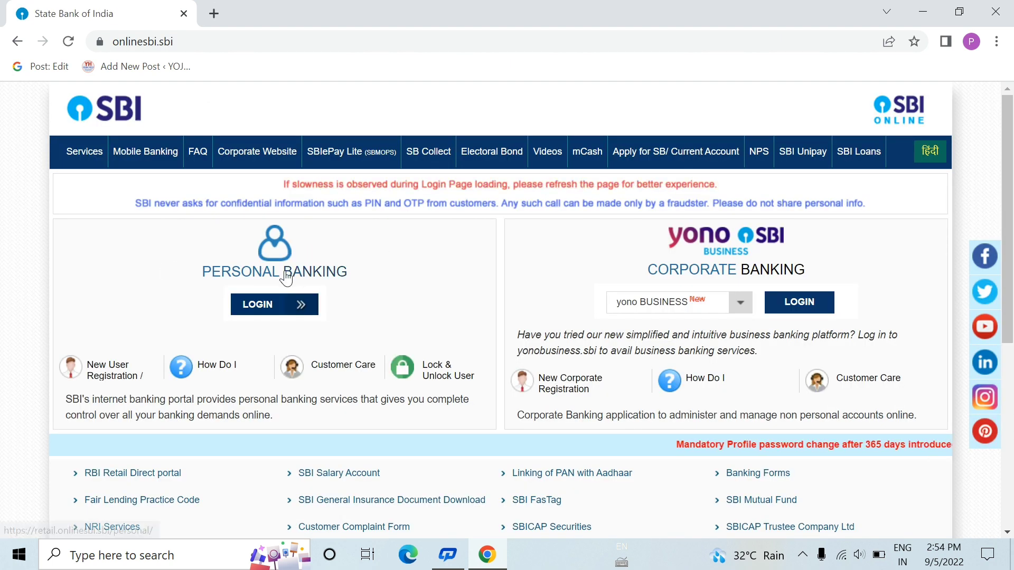
Open the Personal Banking login form and place the cursor in its username field.
{"action": "left_click", "coordinate": [269, 309]}
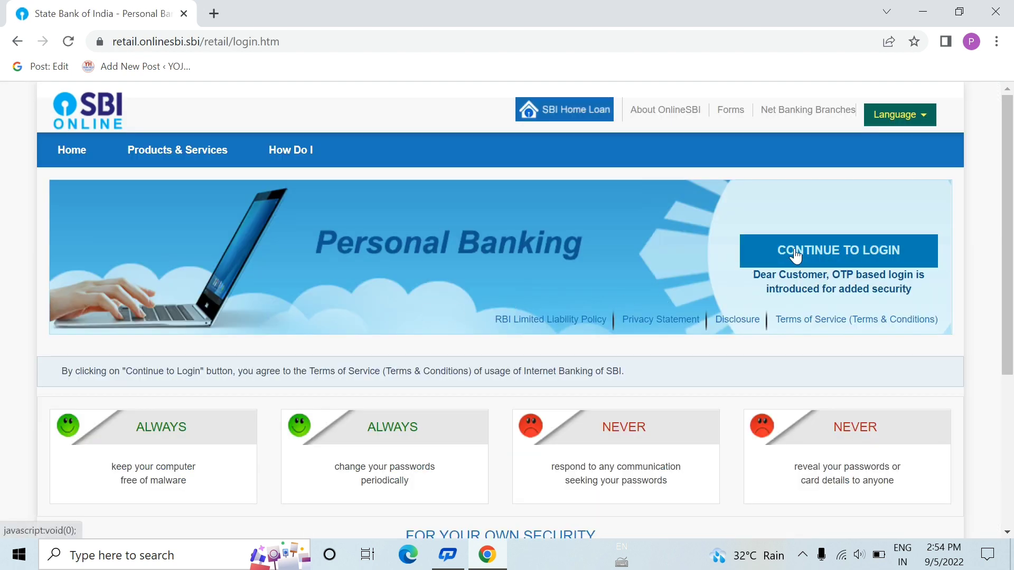
{"action": "left_click", "coordinate": [822, 252]}
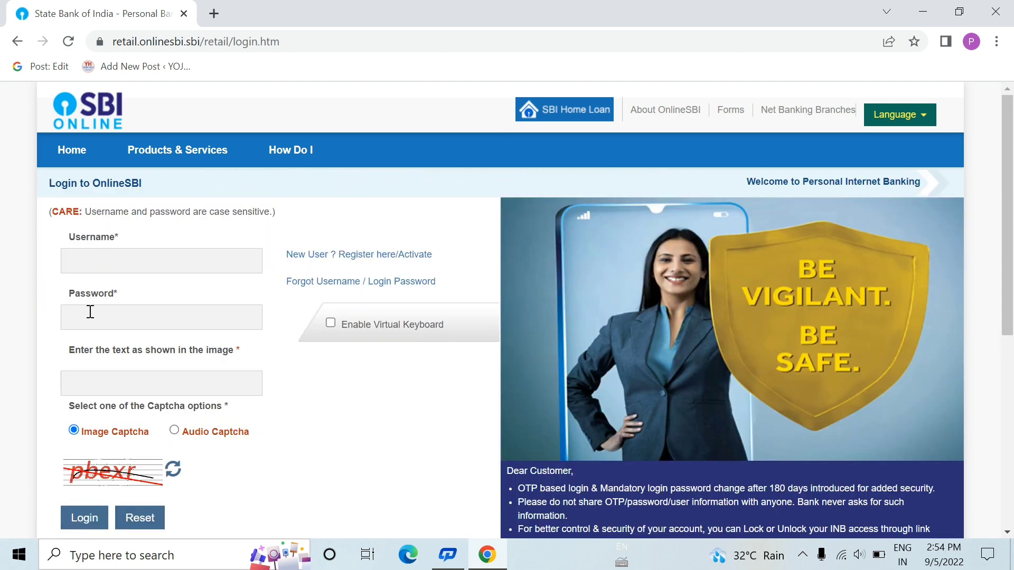
{"action": "left_click", "coordinate": [62, 261]}
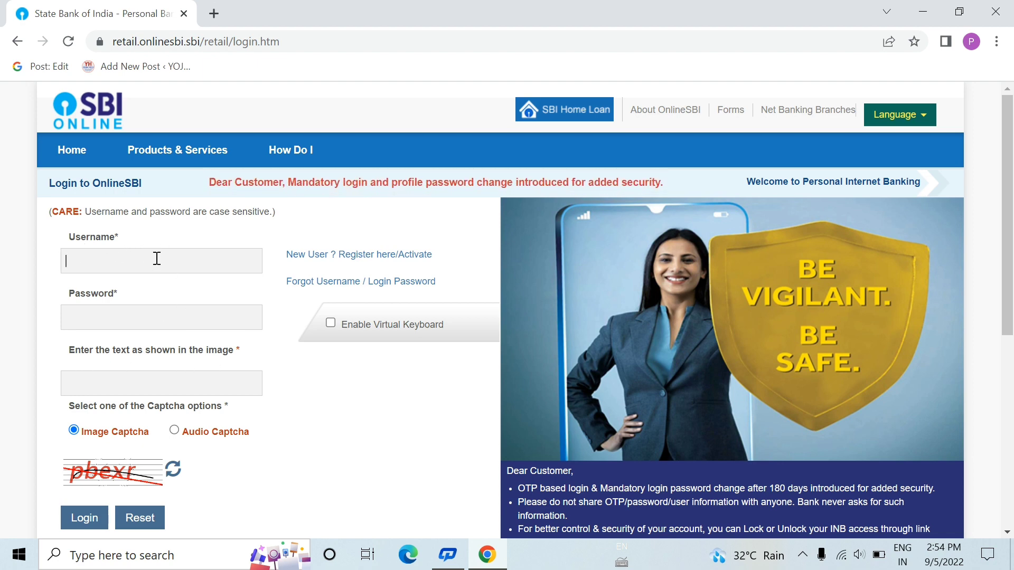
{"action": "left_click", "coordinate": [116, 260]}
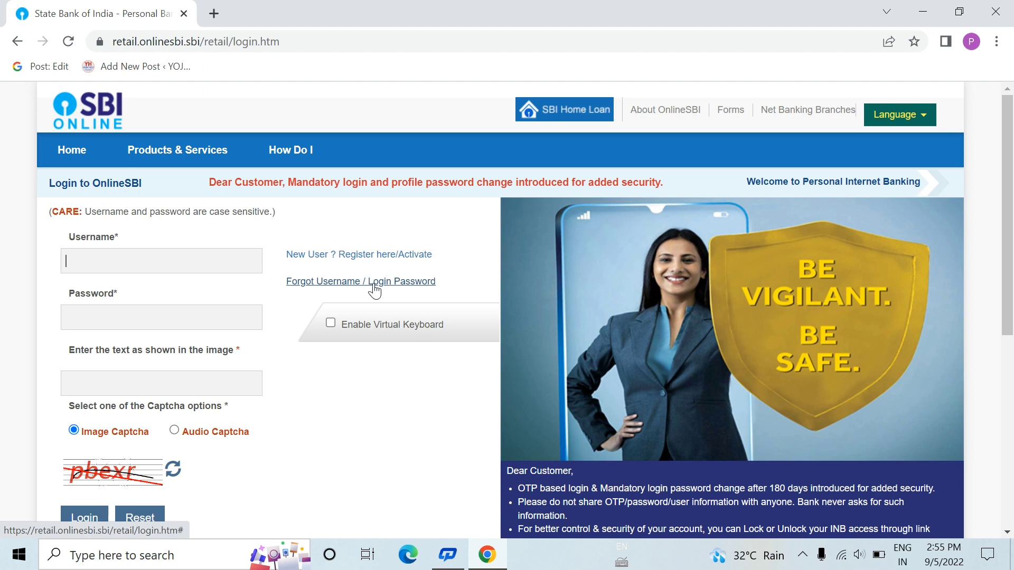
Open the login recovery window, maximize it and proceed with the Forgot Username option.
{"action": "left_click", "coordinate": [340, 283]}
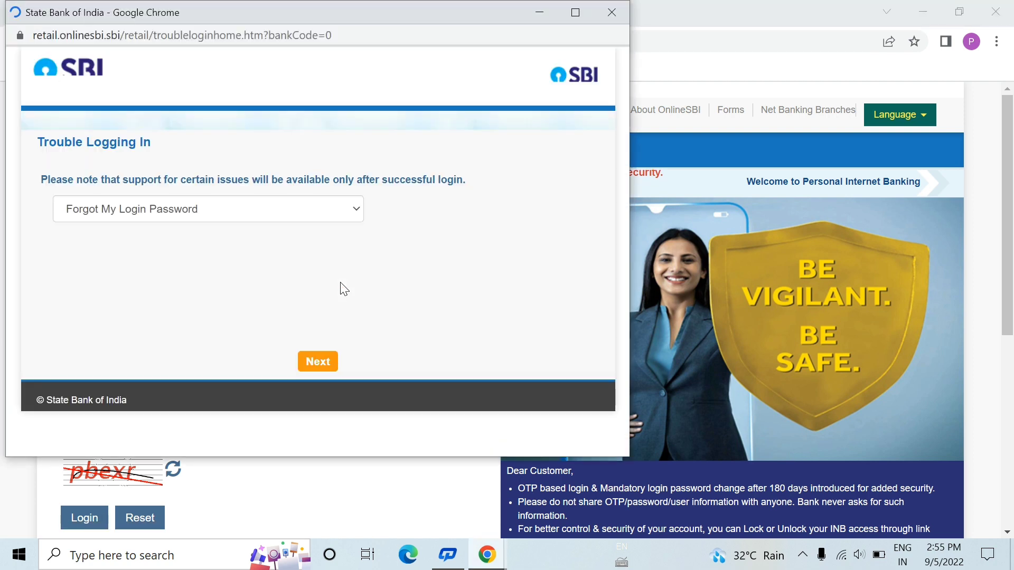
{"action": "left_click", "coordinate": [575, 12]}
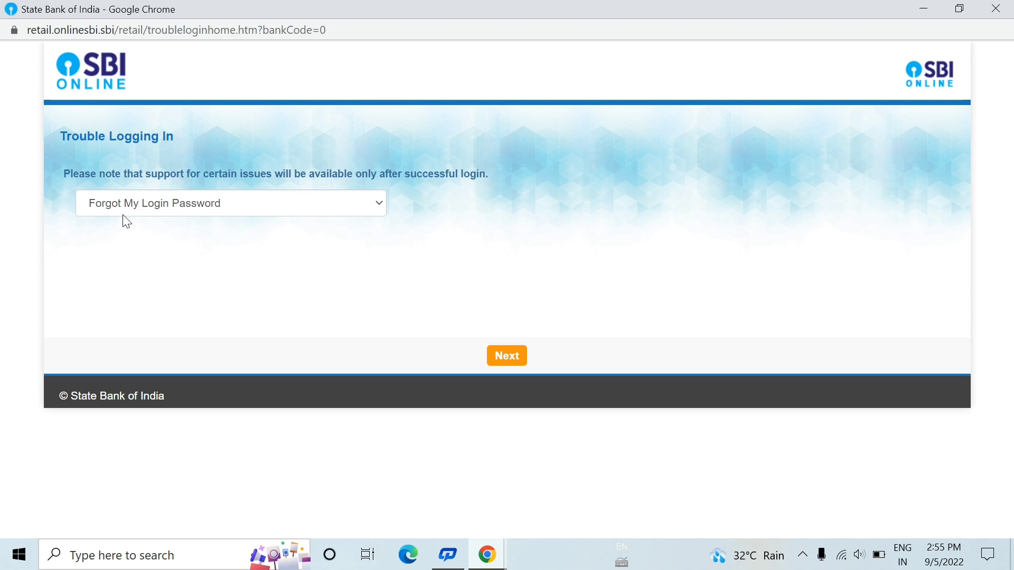
{"action": "left_click", "coordinate": [242, 207]}
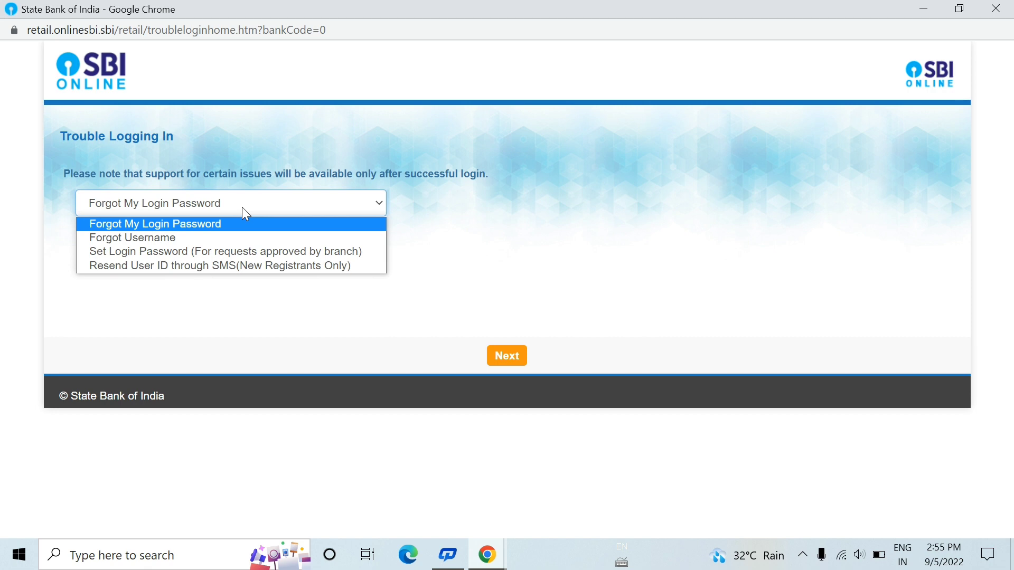
{"action": "left_click", "coordinate": [170, 238]}
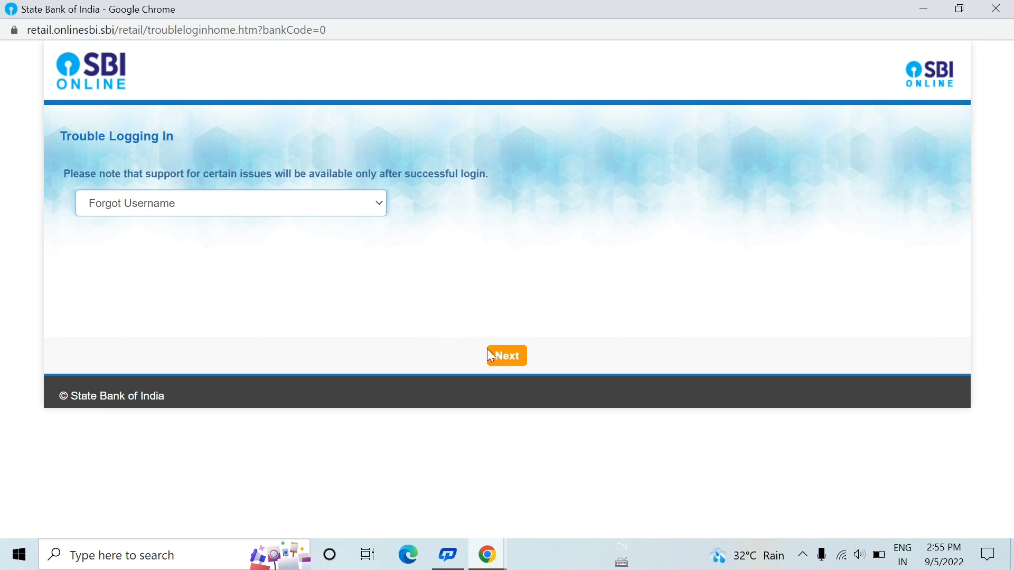
{"action": "left_click", "coordinate": [502, 361]}
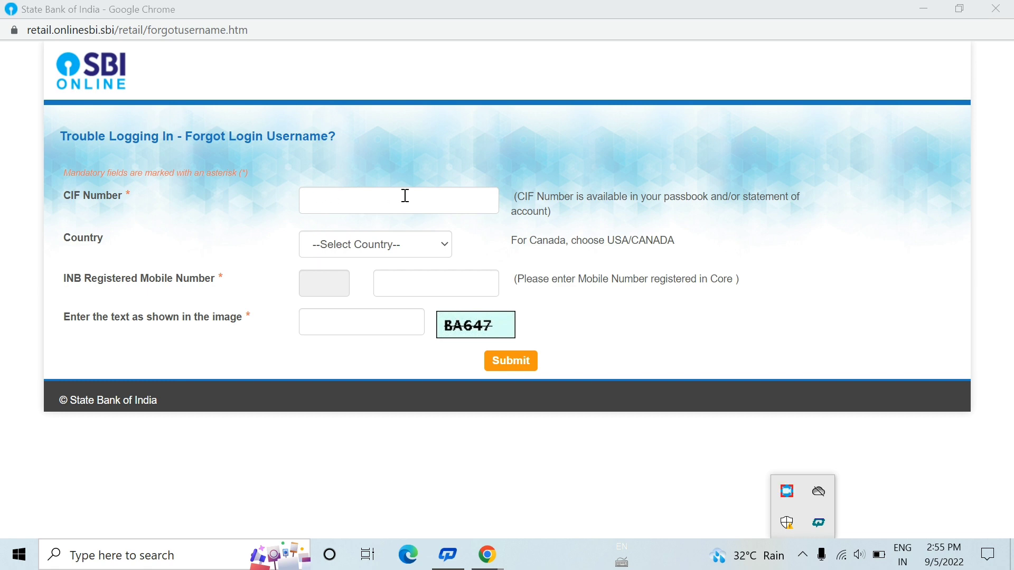
Fill in the CIF number, country India, registered mobile number and captcha text, and submit the username recovery form.
{"action": "left_click", "coordinate": [375, 245]}
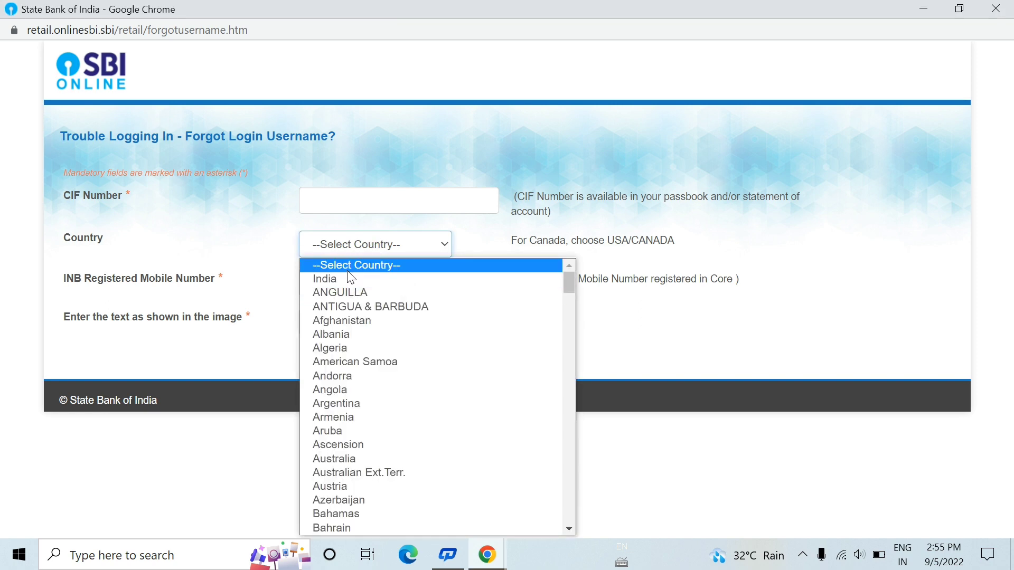
{"action": "left_click", "coordinate": [345, 281]}
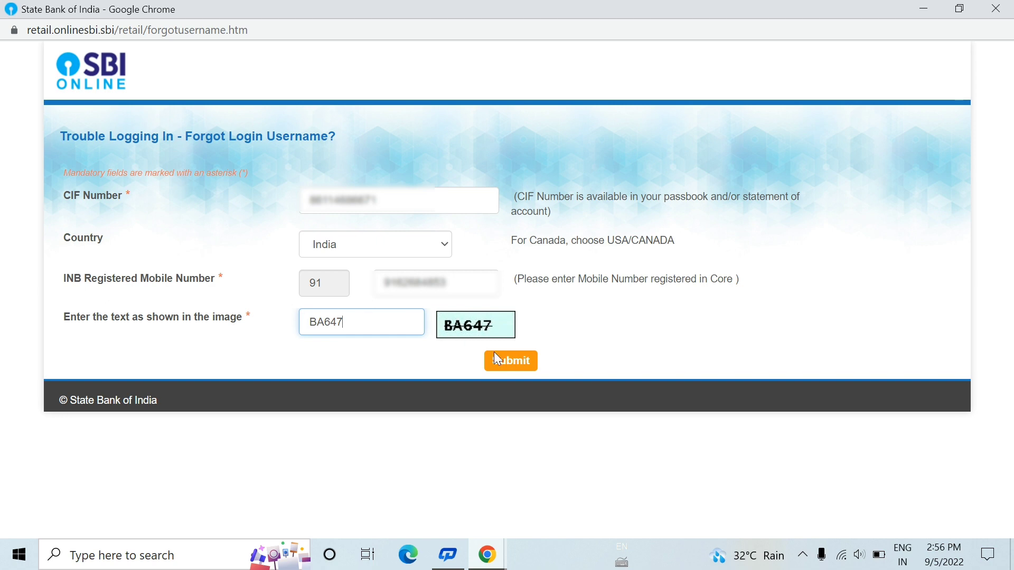
{"action": "left_click", "coordinate": [519, 367]}
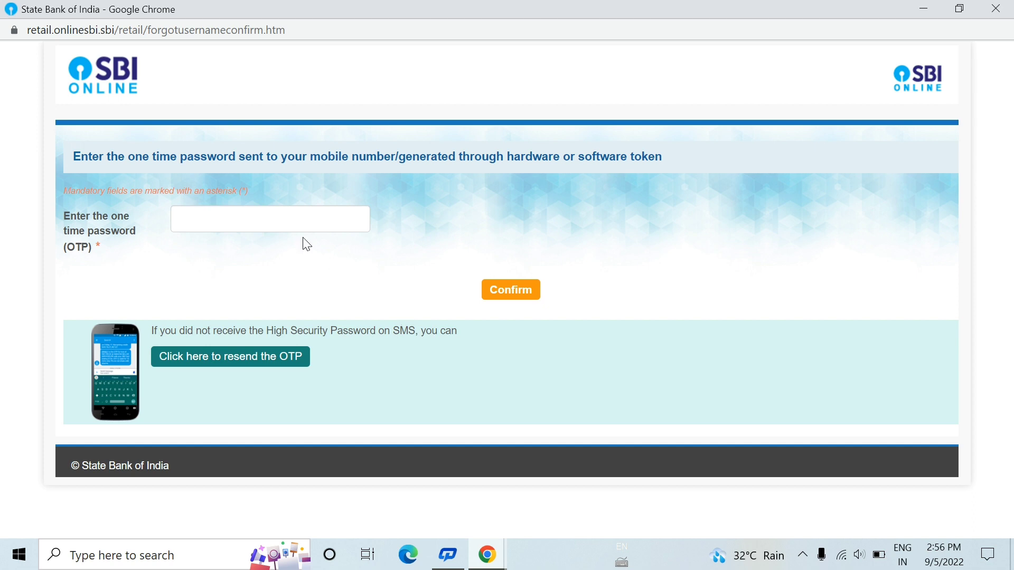
Enter and confirm the one-time password, and decline to save it in the browser.
{"action": "left_click", "coordinate": [254, 210]}
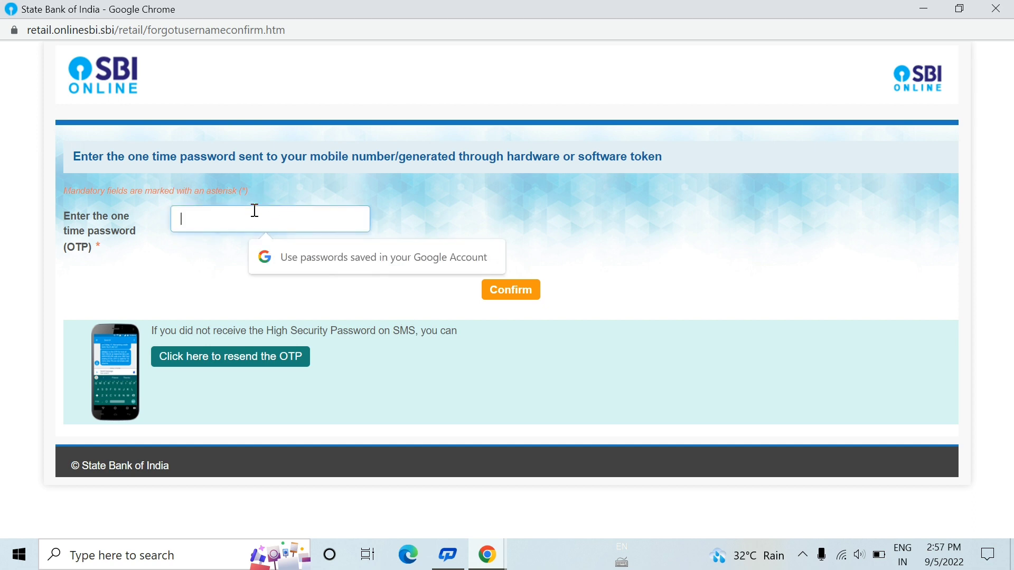
{"action": "key", "text": "ctrl+v"}
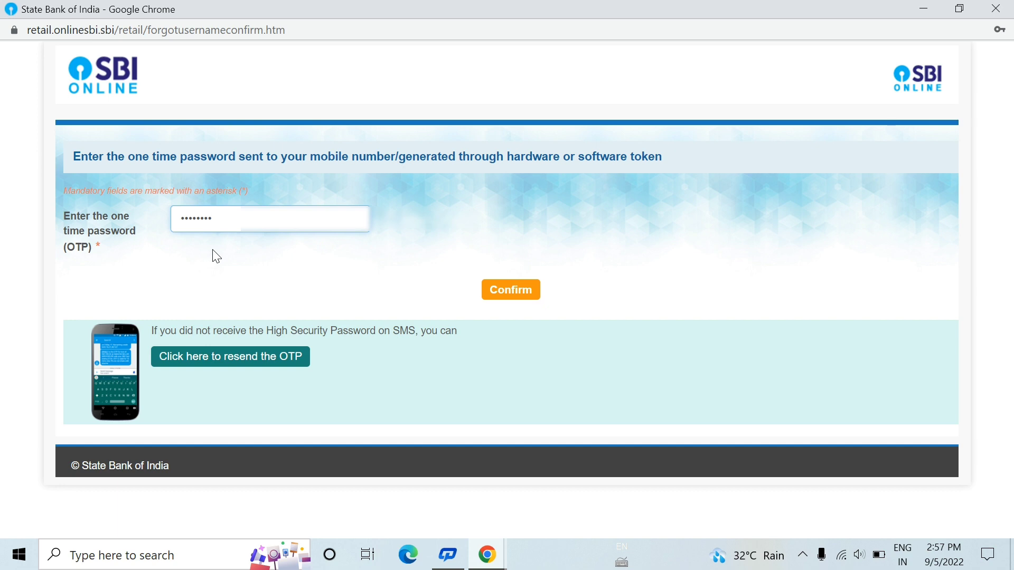
{"action": "left_click", "coordinate": [508, 290]}
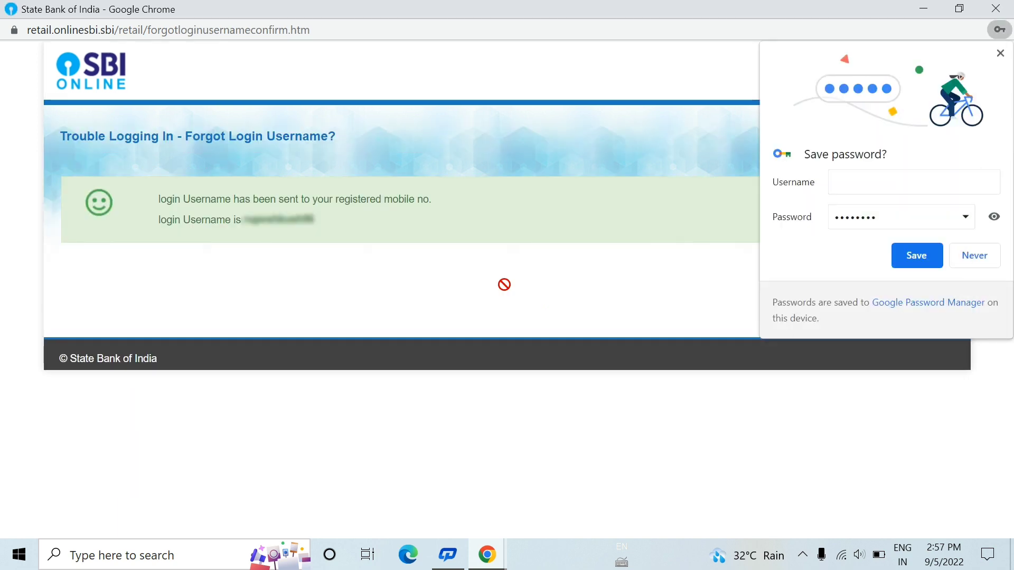
{"action": "left_click", "coordinate": [985, 252]}
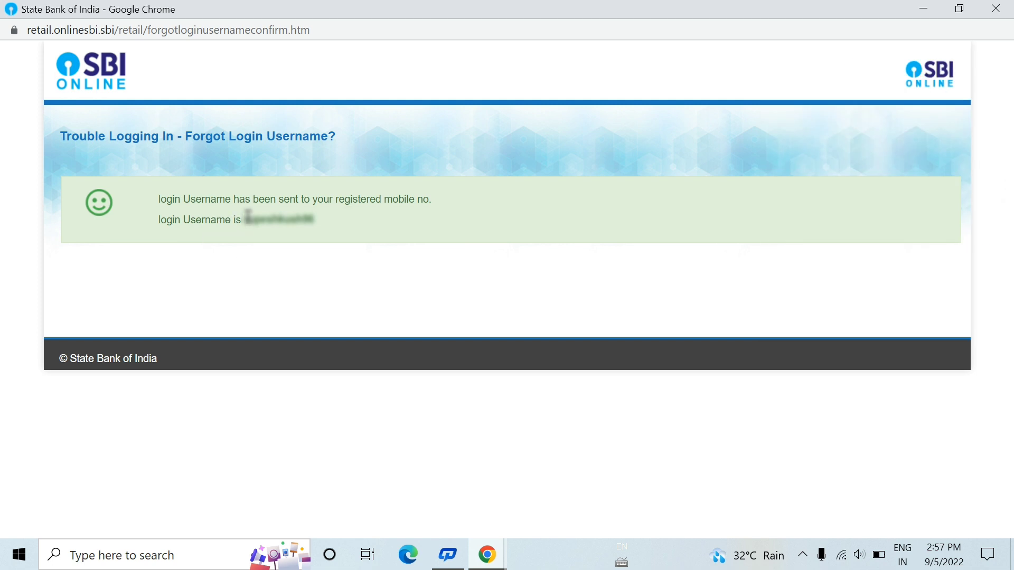
Highlight the recovered login username and close the username recovery window.
{"action": "left_click_drag", "start_coordinate": [245, 219], "coordinate": [351, 222]}
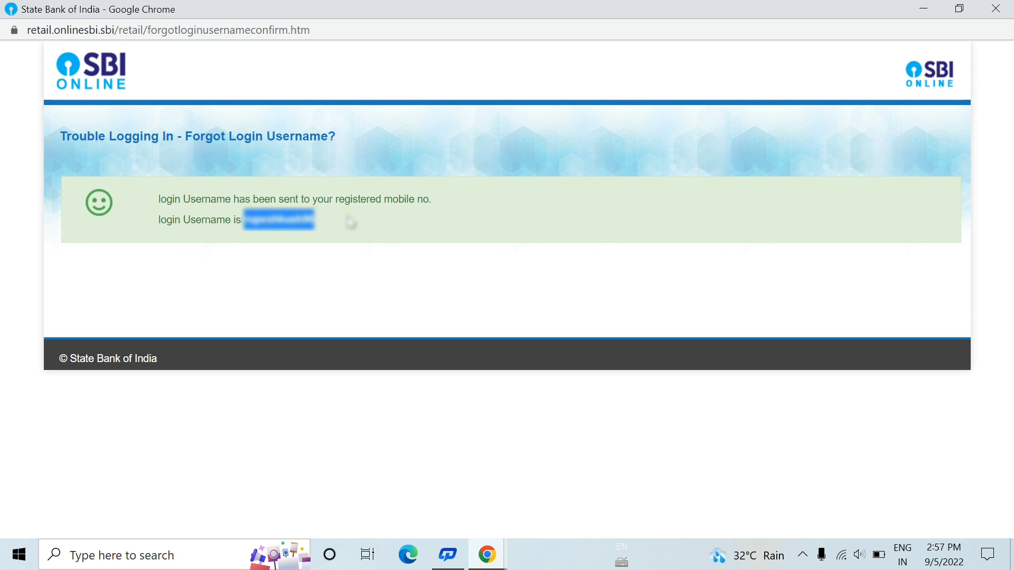
{"action": "left_click", "coordinate": [247, 222]}
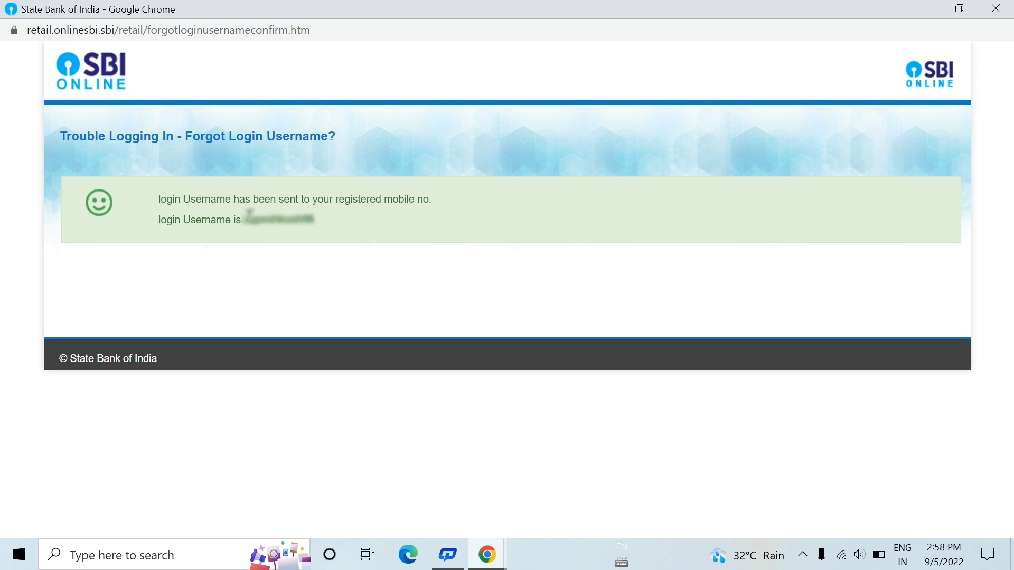
{"action": "left_click_drag", "start_coordinate": [244, 215], "coordinate": [326, 226]}
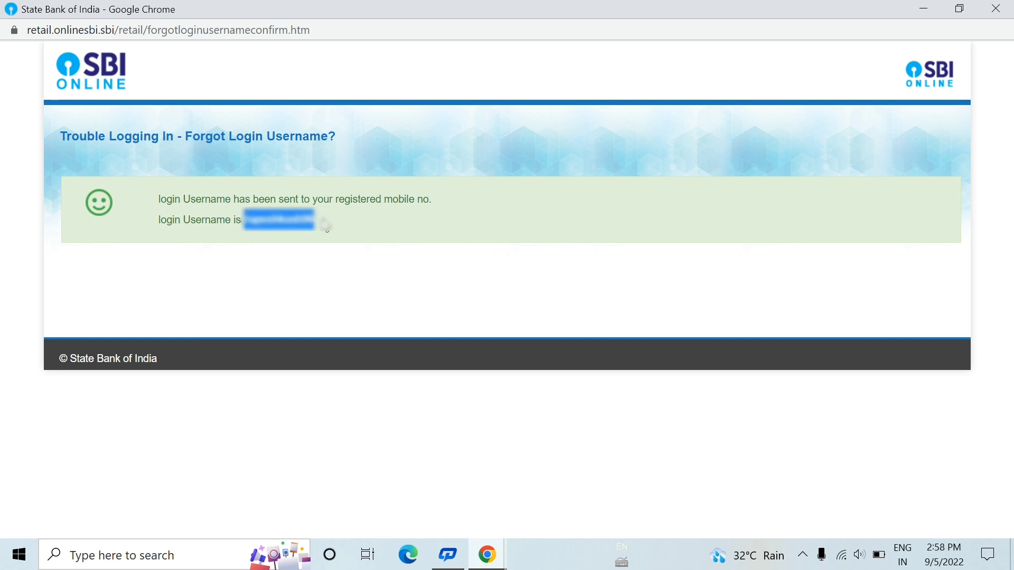
{"action": "key", "text": "ctrl+w"}
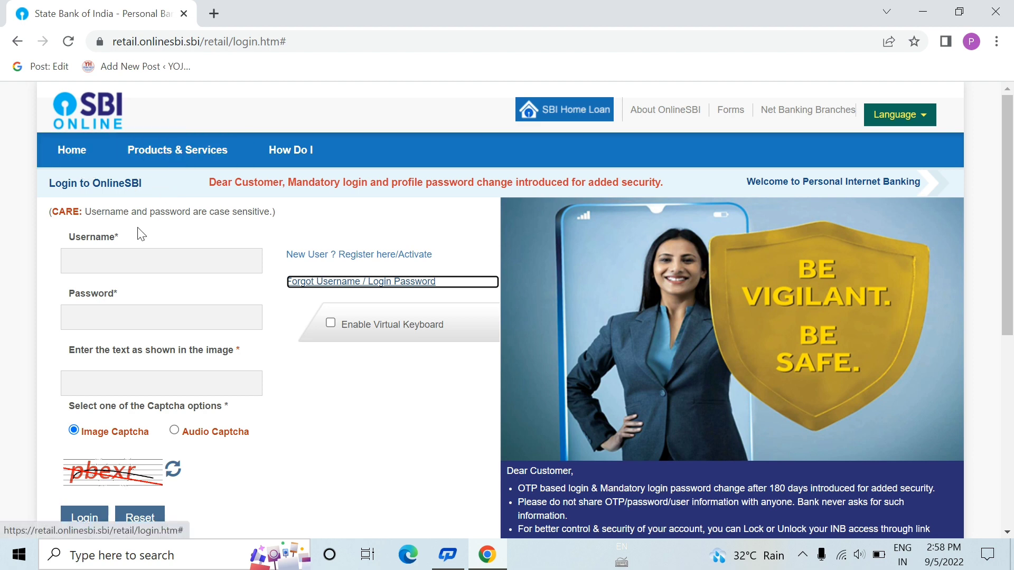
Go back to the OnlineSBI home page and reopen the Personal Banking login form.
{"action": "left_click", "coordinate": [77, 140]}
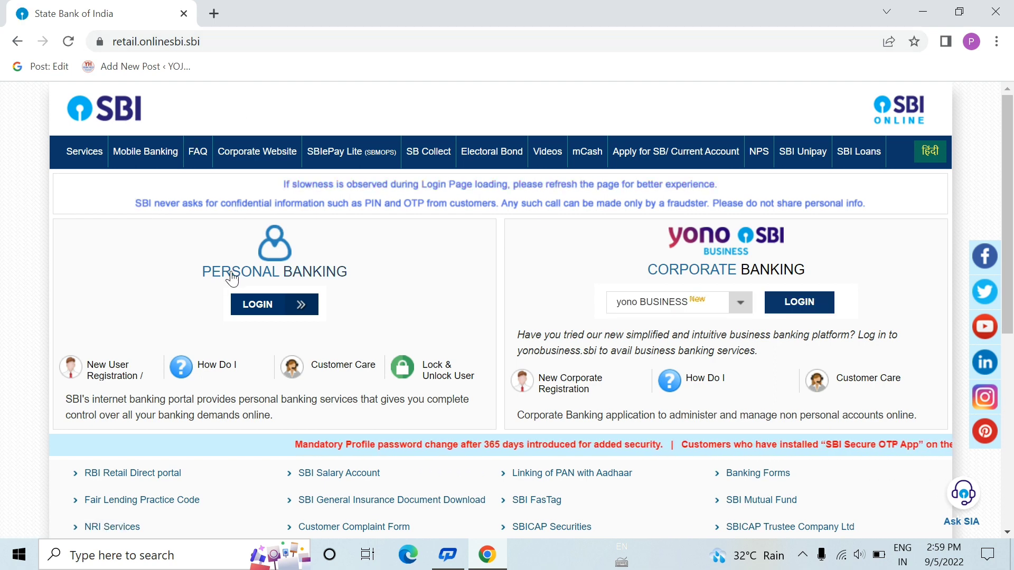
{"action": "left_click", "coordinate": [285, 305]}
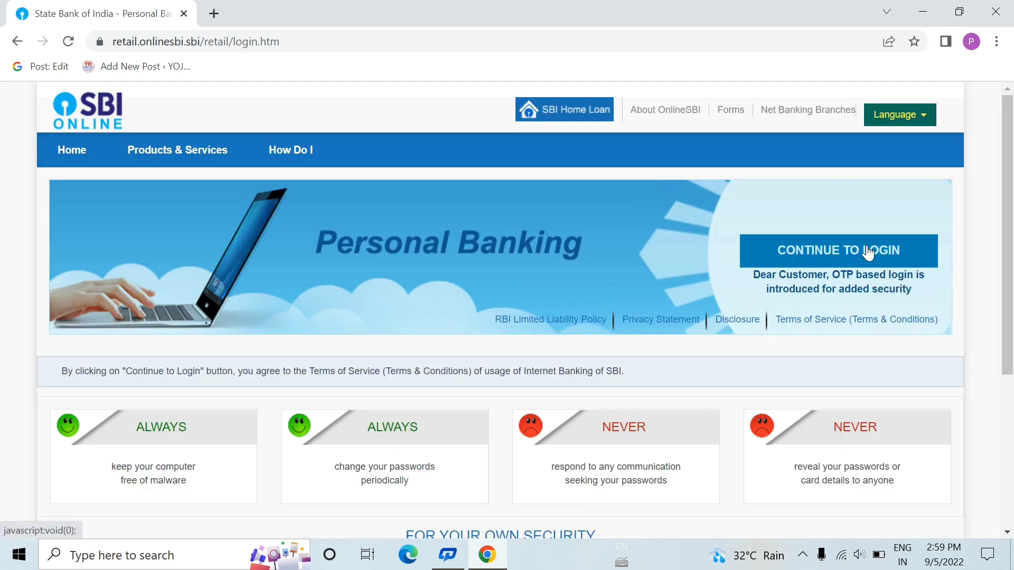
{"action": "left_click", "coordinate": [867, 252]}
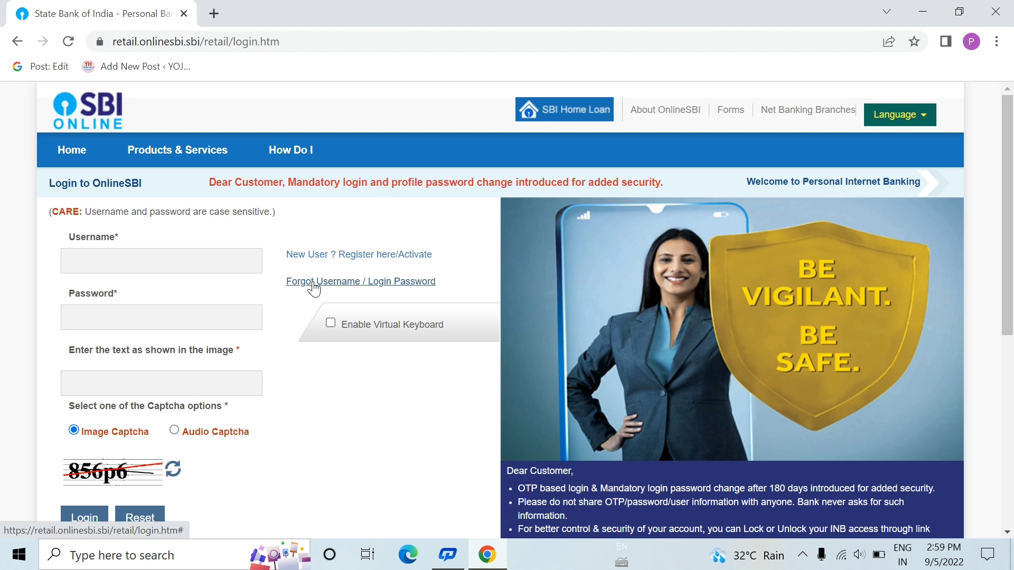
Open the login recovery window again, maximize it and proceed with the Forgot My Login Password option.
{"action": "left_click", "coordinate": [354, 284]}
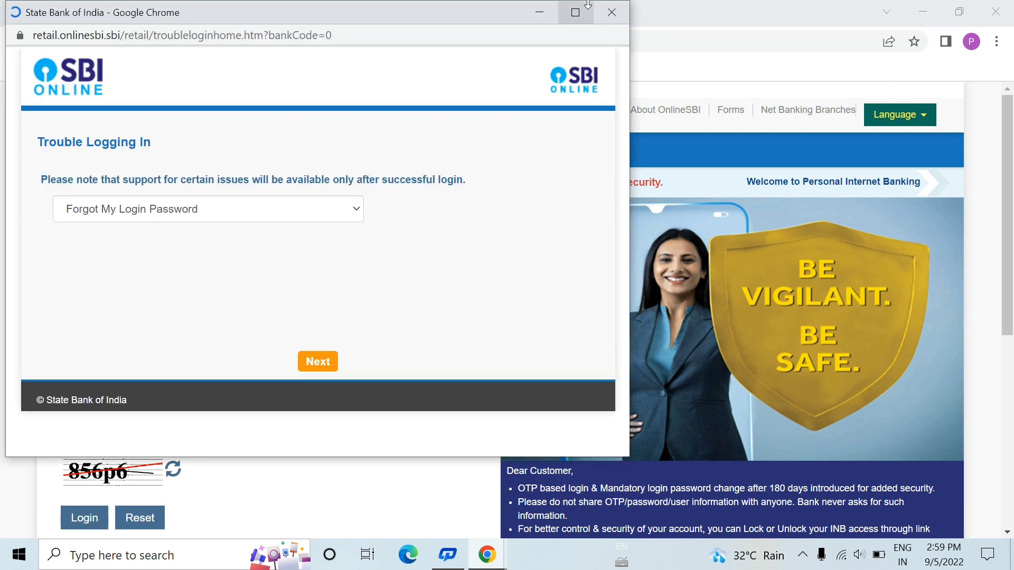
{"action": "left_click", "coordinate": [587, 5]}
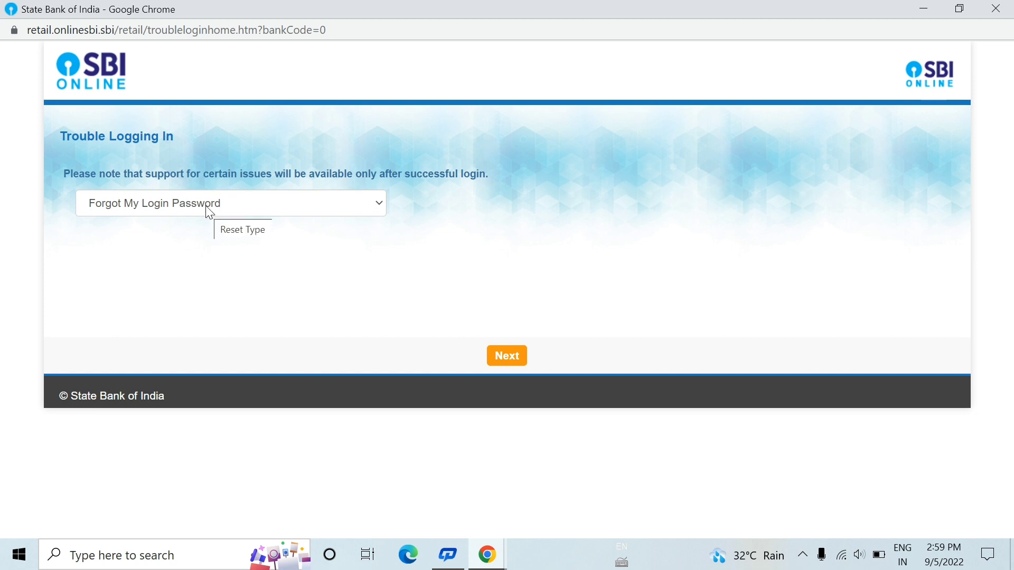
{"action": "left_click", "coordinate": [250, 210]}
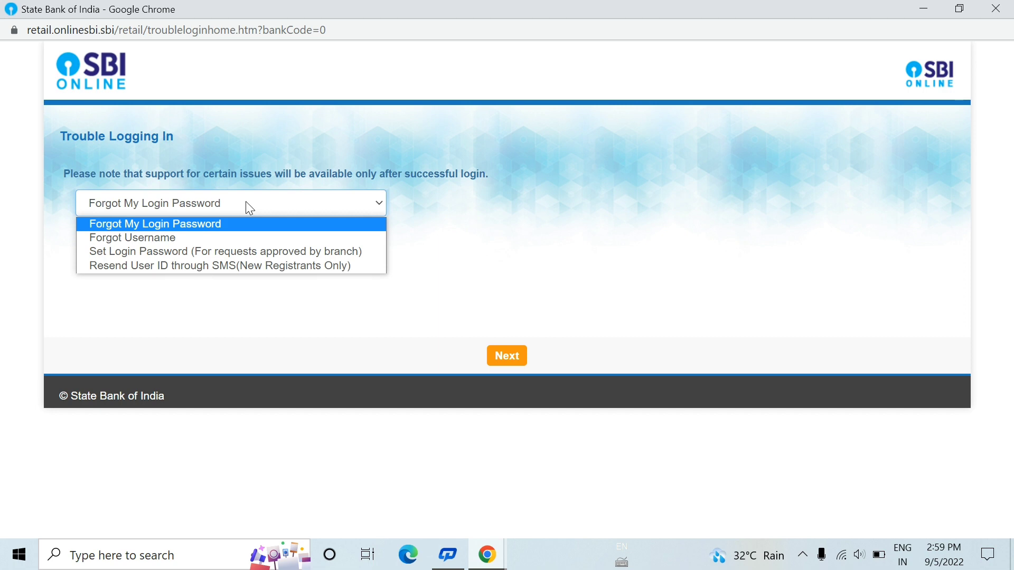
{"action": "left_click", "coordinate": [239, 226]}
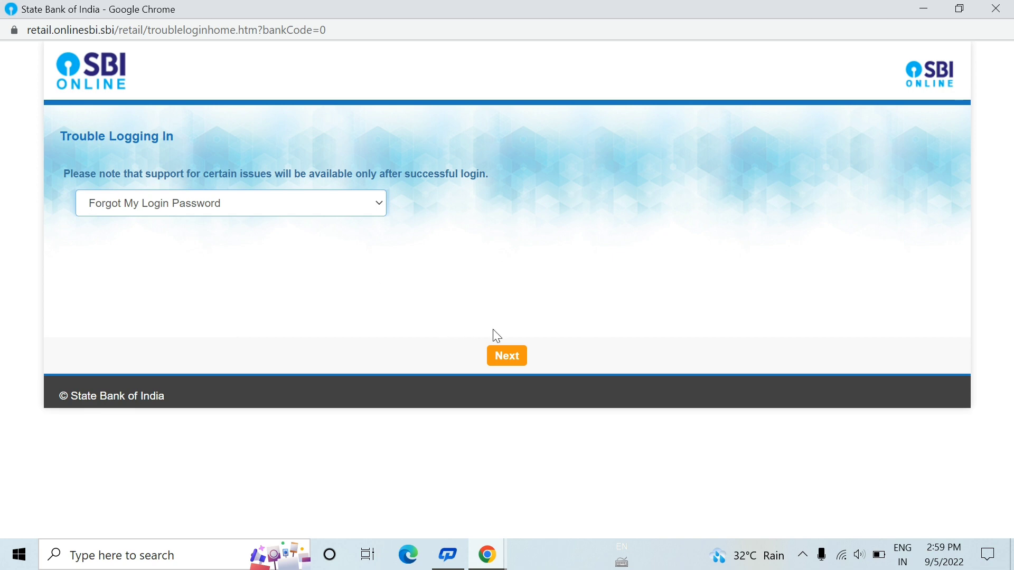
{"action": "left_click", "coordinate": [504, 357]}
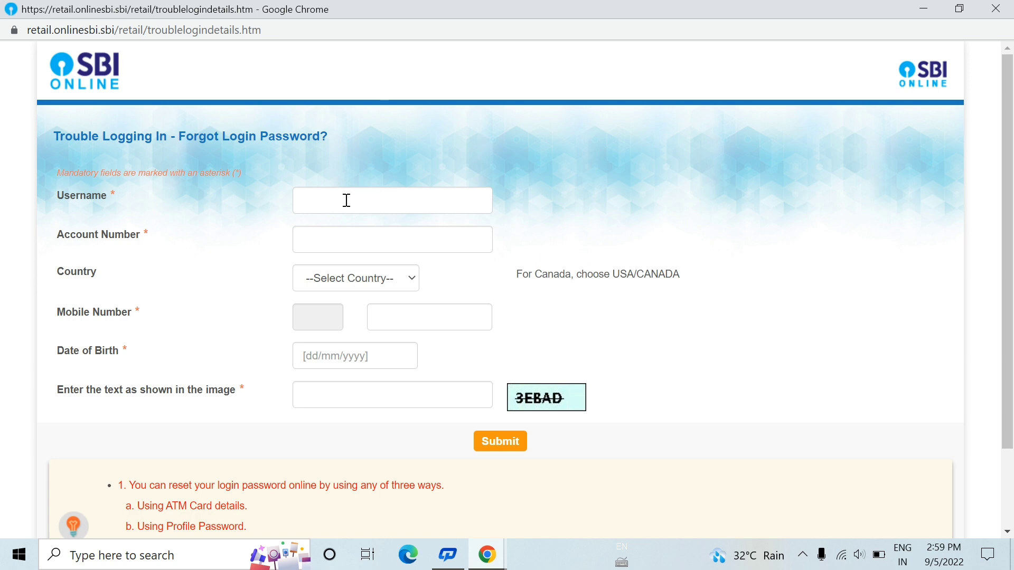
Fill in the Forgot Login Password form with username, account number, country India, mobile number, date of birth and captcha text, and submit it.
{"action": "left_click", "coordinate": [318, 196]}
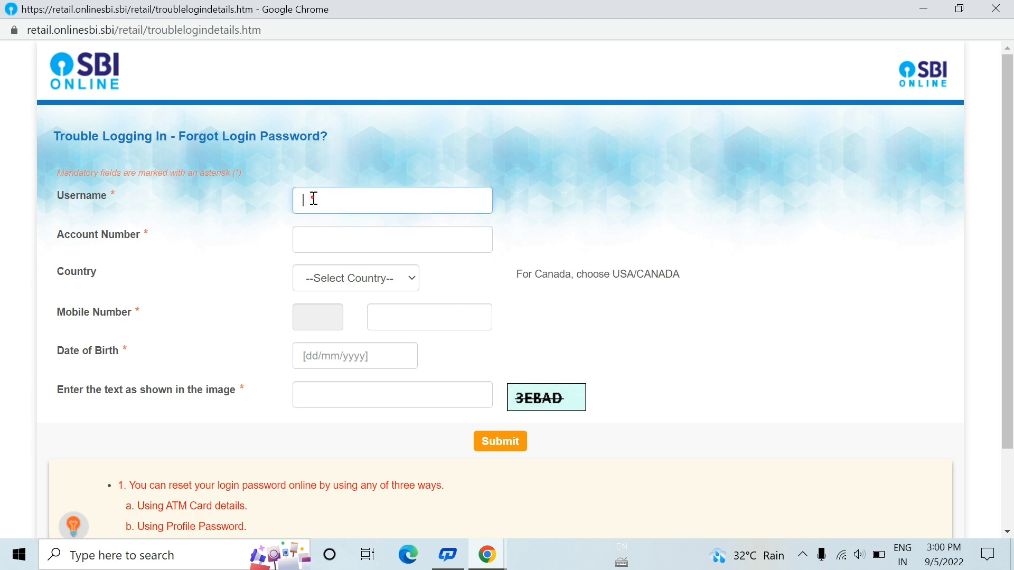
{"action": "left_click", "coordinate": [319, 239]}
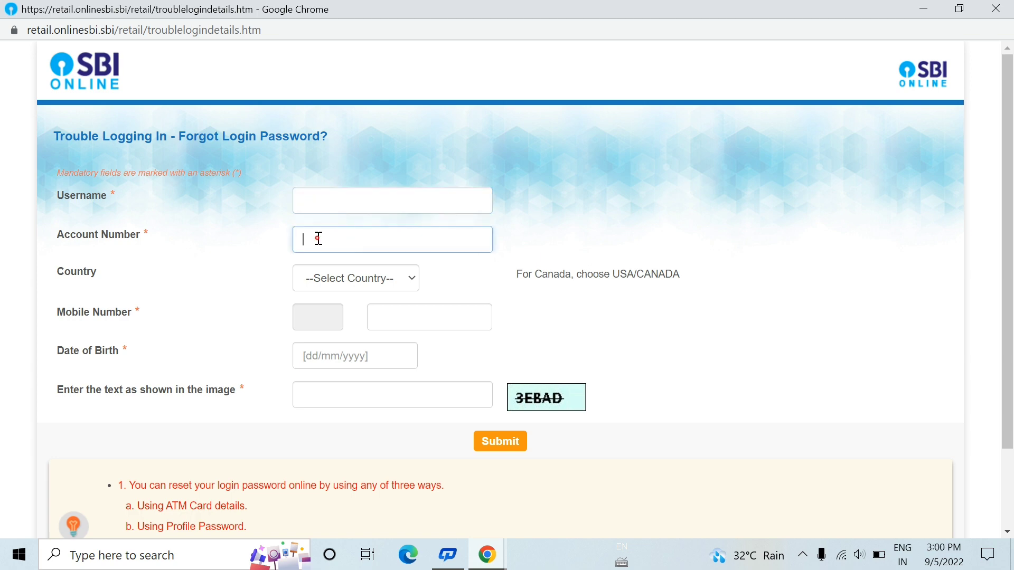
{"action": "left_click", "coordinate": [339, 284]}
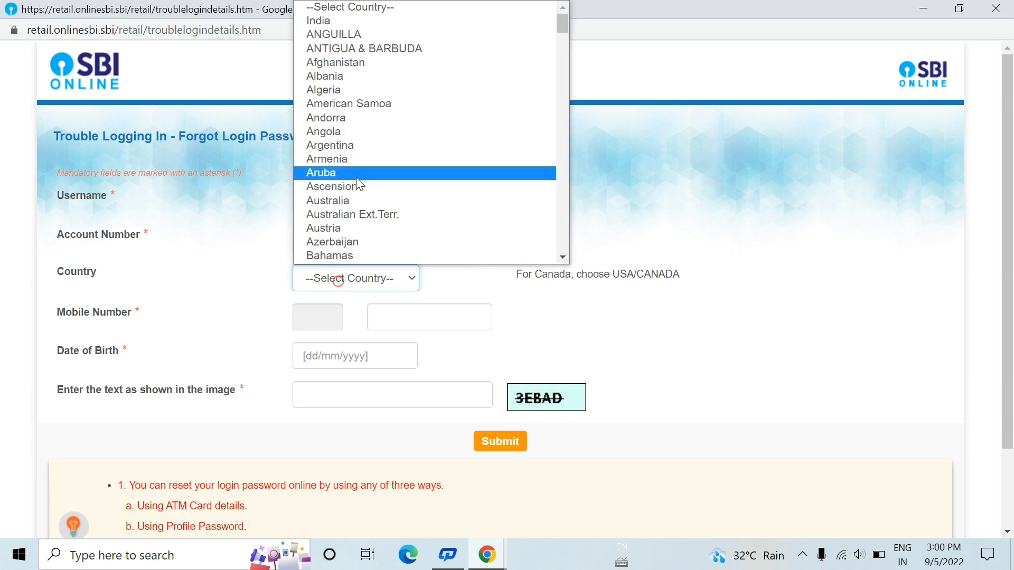
{"action": "left_click", "coordinate": [335, 19]}
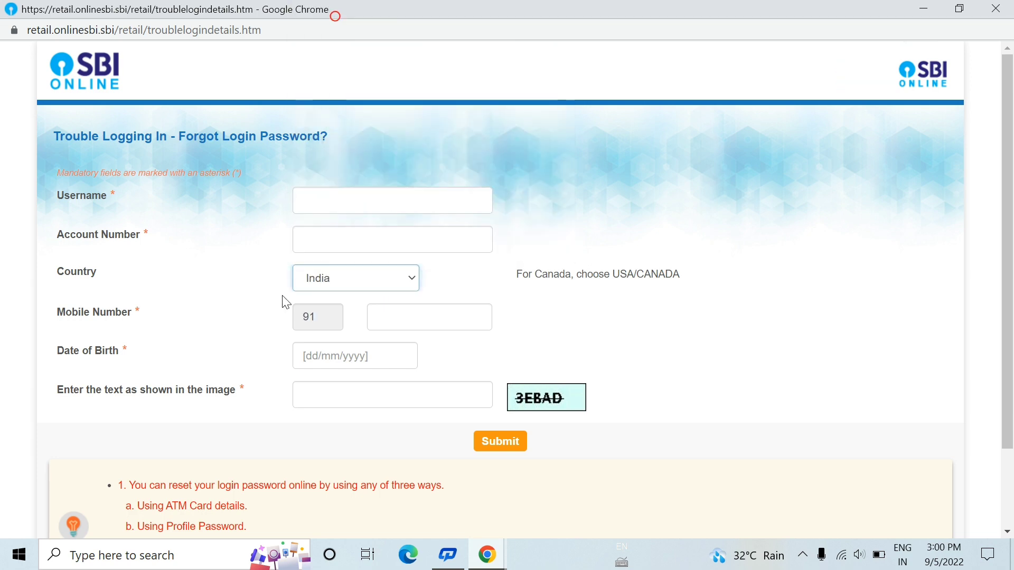
{"action": "left_click", "coordinate": [409, 314]}
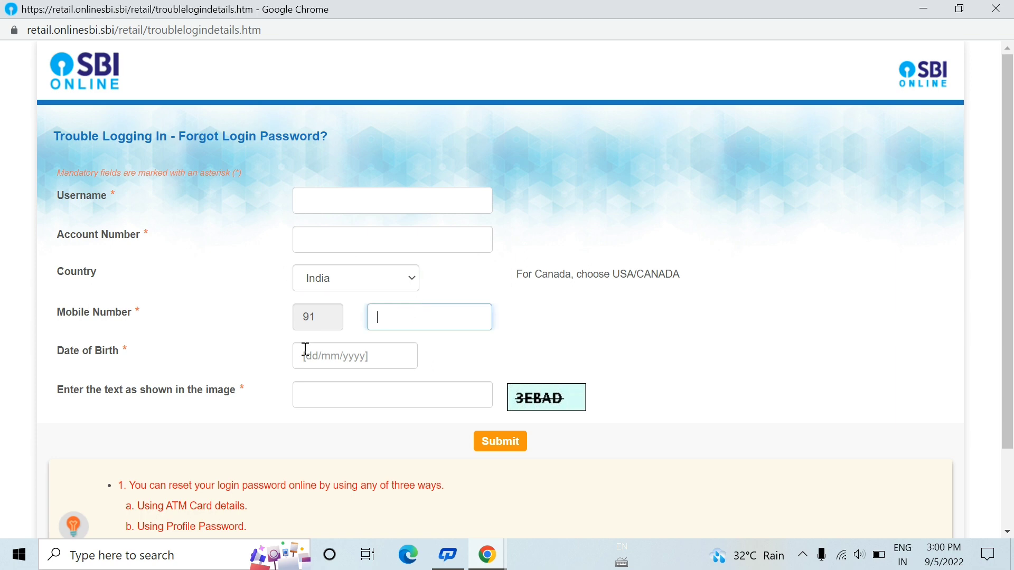
{"action": "left_click", "coordinate": [369, 395]}
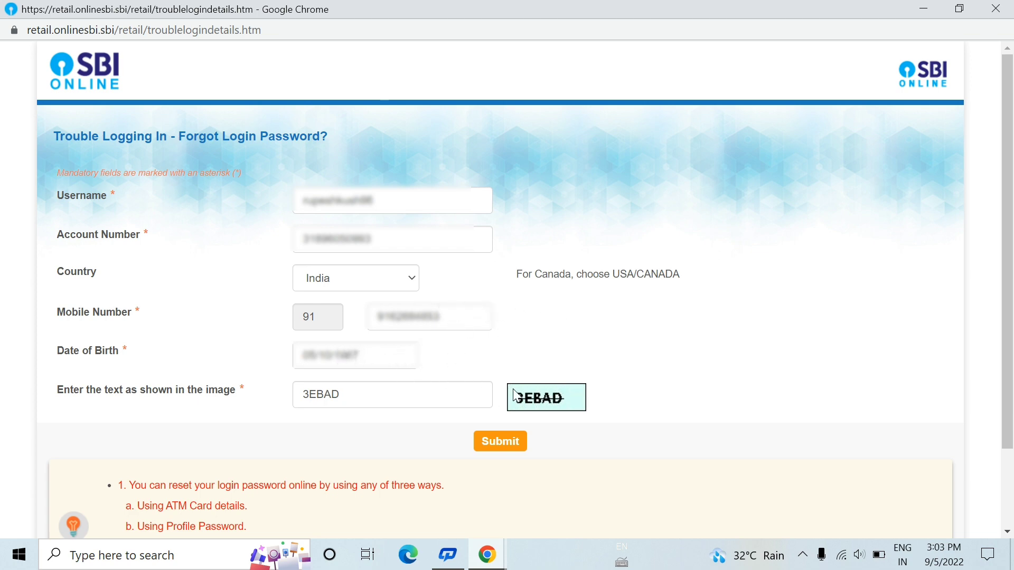
{"action": "left_click", "coordinate": [489, 447]}
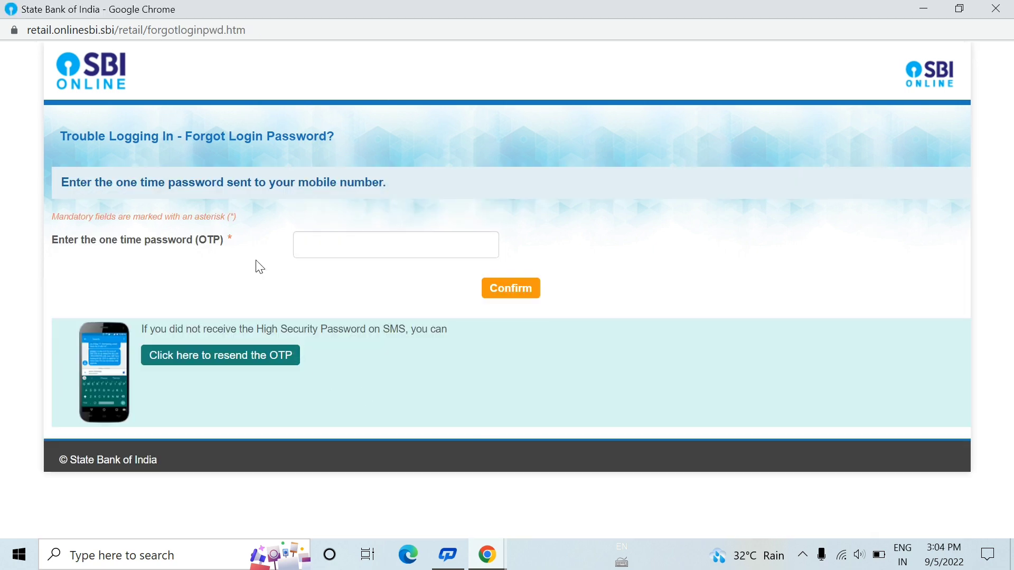
Enter the one-time password sent to the mobile number and confirm it.
{"action": "left_click", "coordinate": [324, 250]}
{"action": "key", "text": "ctrl+v"}
{"action": "left_click", "coordinate": [509, 290]}
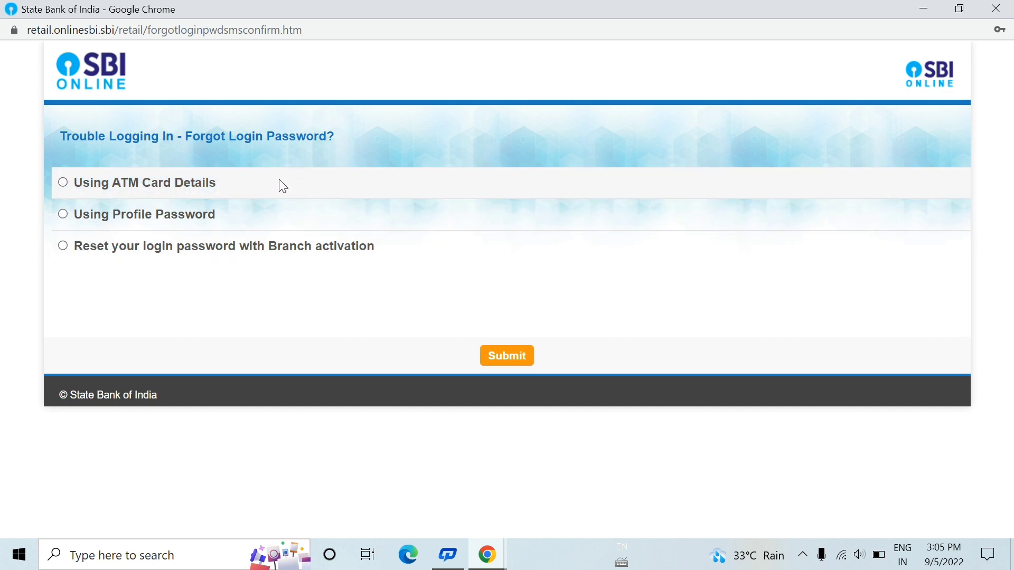
Submit Using ATM Card Details as the password reset method and confirm the active debit card.
{"action": "left_click", "coordinate": [63, 183]}
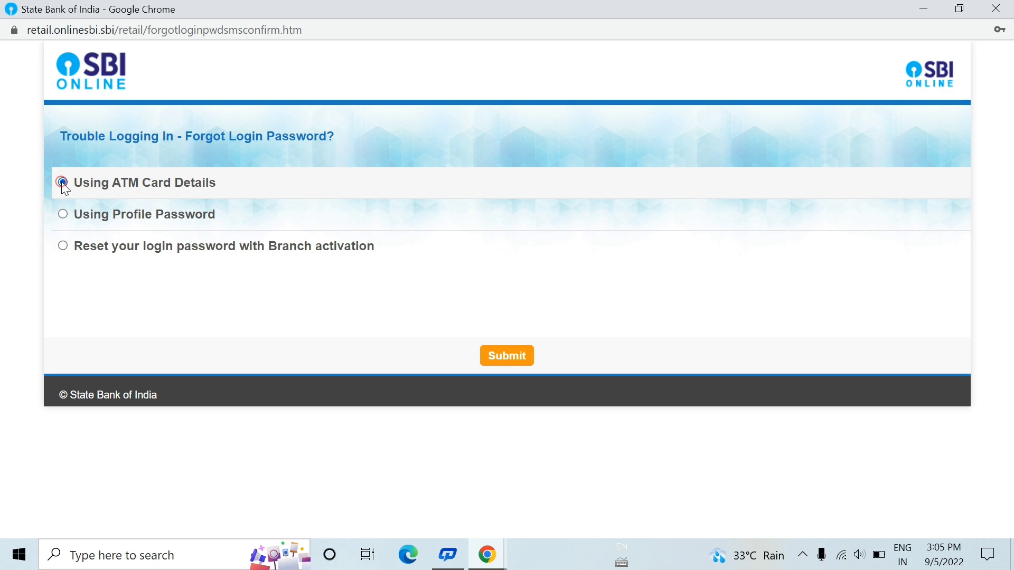
{"action": "left_click", "coordinate": [508, 357]}
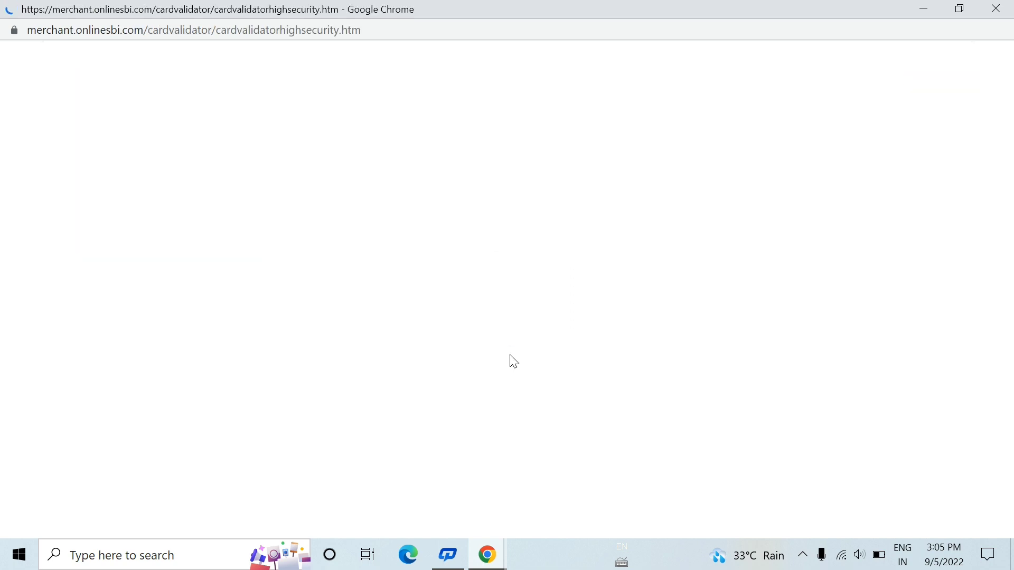
{"action": "left_click", "coordinate": [800, 557]}
{"action": "left_click", "coordinate": [308, 325]}
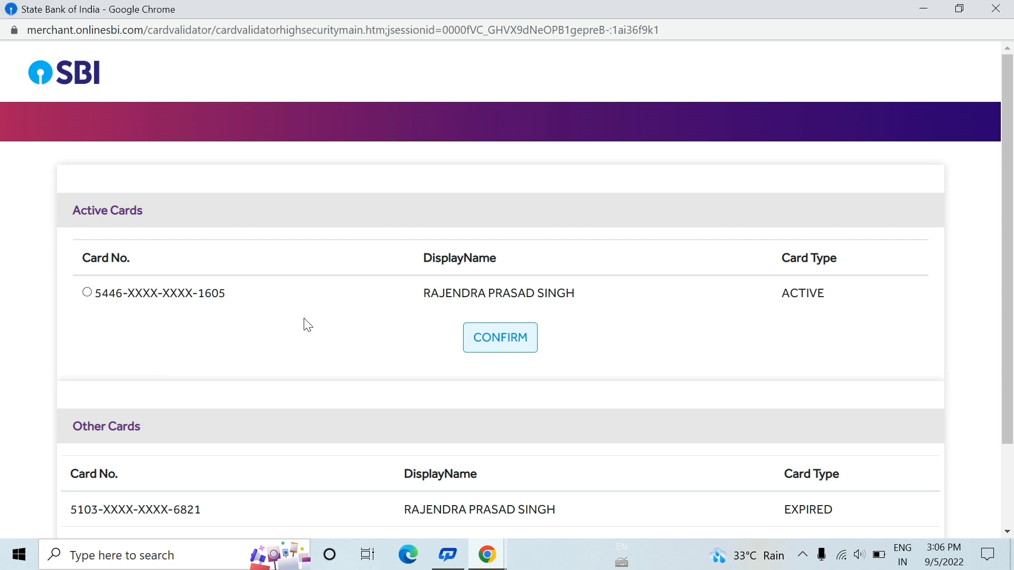
{"action": "left_click", "coordinate": [88, 293]}
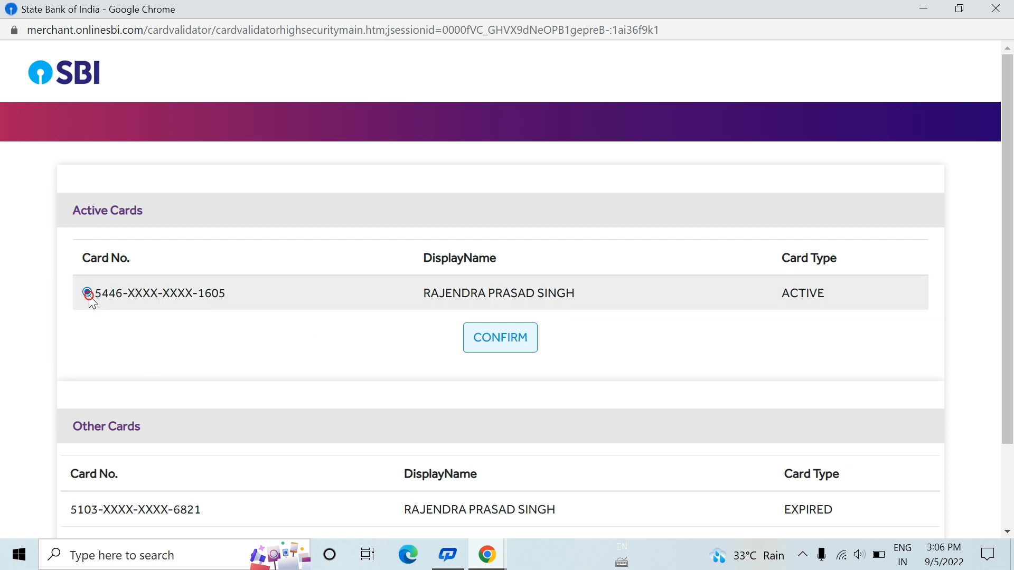
{"action": "left_click", "coordinate": [515, 343]}
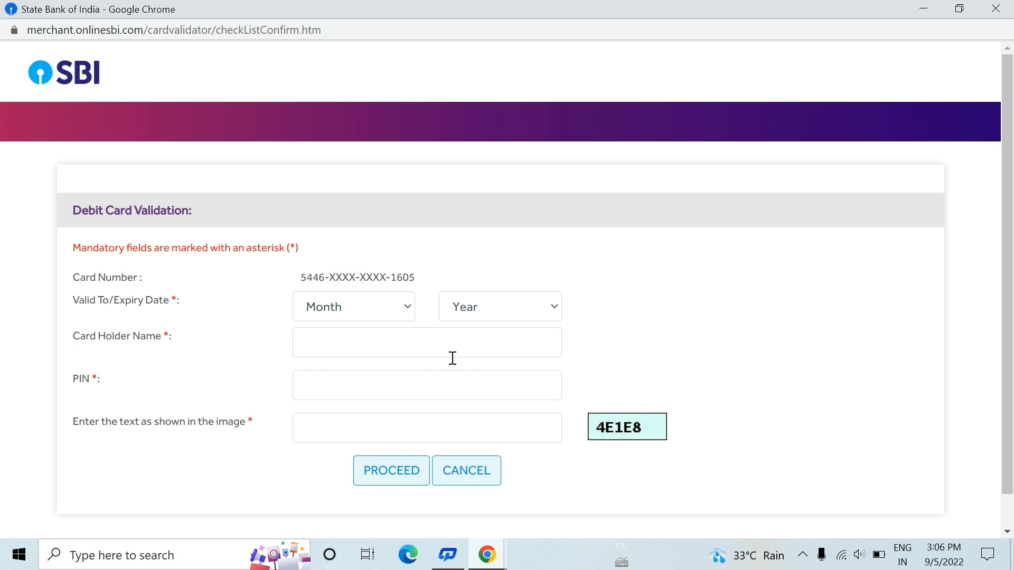
Complete the debit card validation with the expiry month and year, cardholder name, PIN and captcha text, and proceed.
{"action": "left_click", "coordinate": [375, 393]}
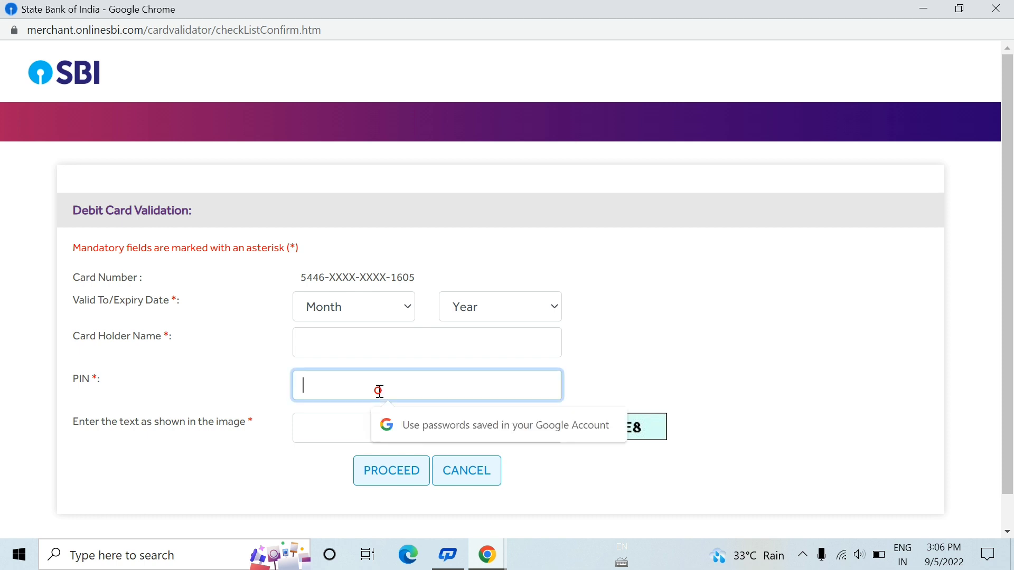
{"action": "left_click", "coordinate": [339, 427]}
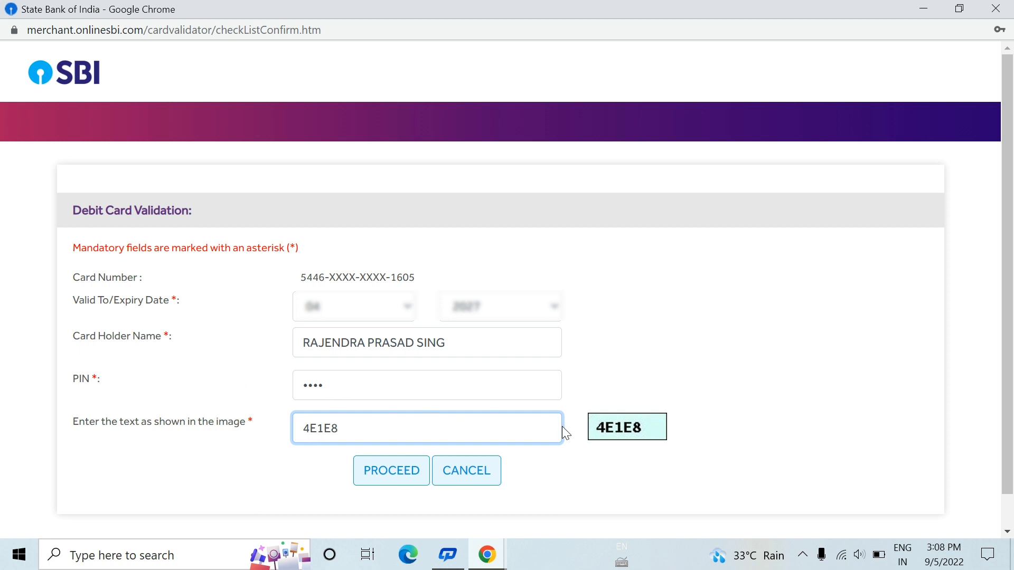
{"action": "left_click", "coordinate": [389, 468]}
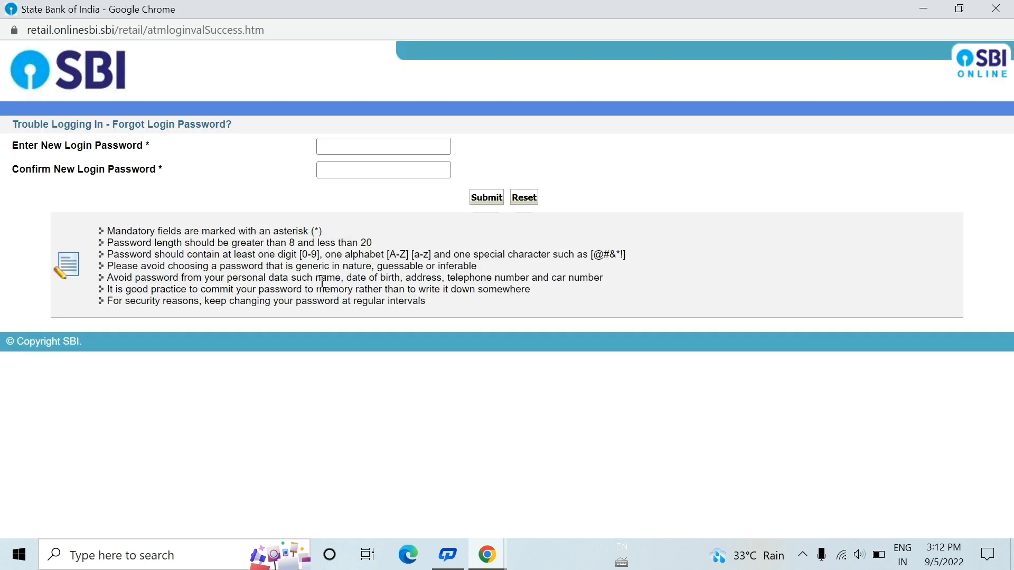
Enter the new login password, repeat it in the confirmation field and submit it.
{"action": "left_click", "coordinate": [802, 554]}
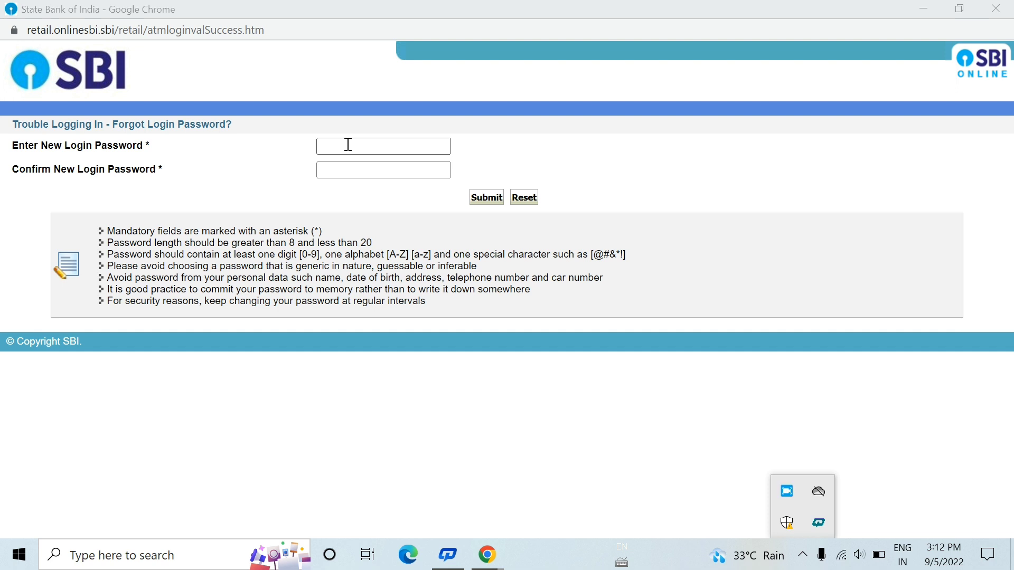
{"action": "left_click", "coordinate": [348, 144]}
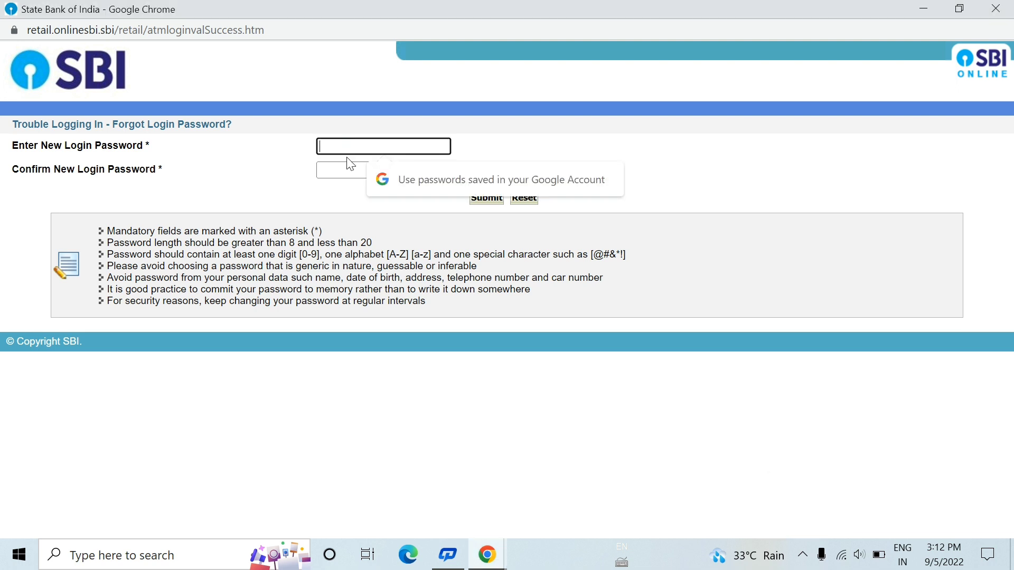
{"action": "left_click", "coordinate": [337, 172]}
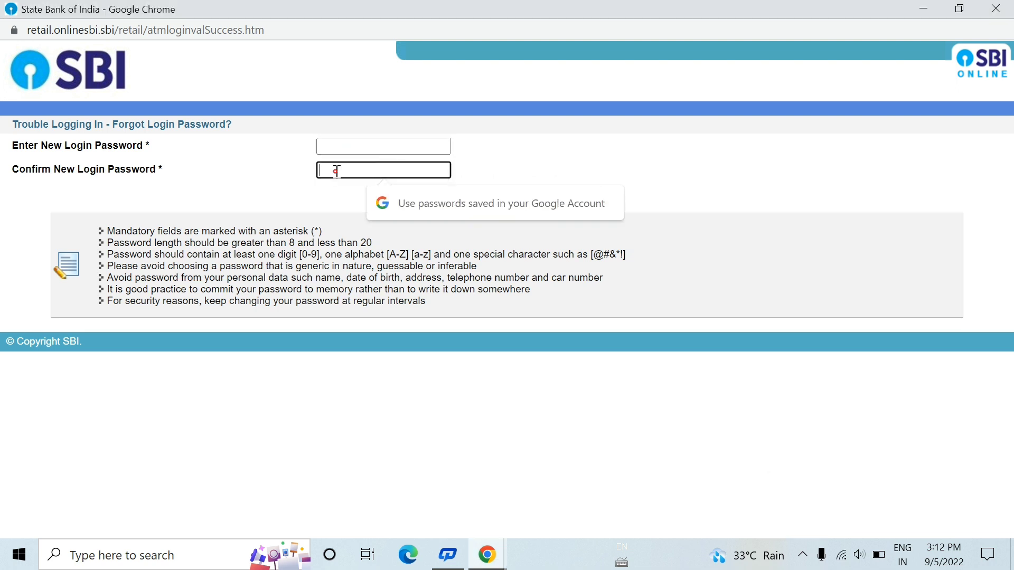
{"action": "left_click", "coordinate": [336, 146]}
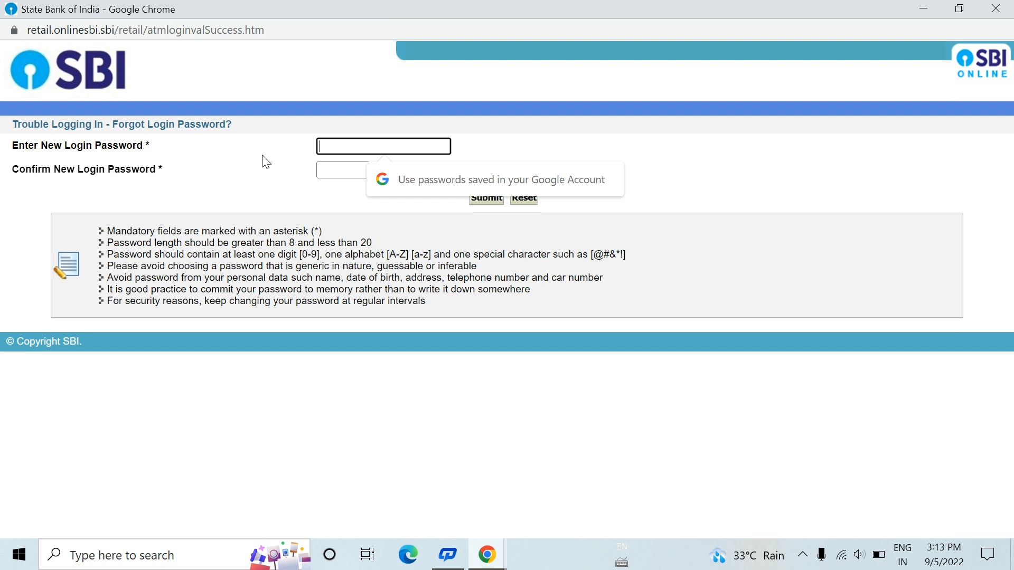
{"action": "key", "text": "ctrl+v"}
{"action": "key", "text": "Tab"}
{"action": "key", "text": "ctrl+v"}
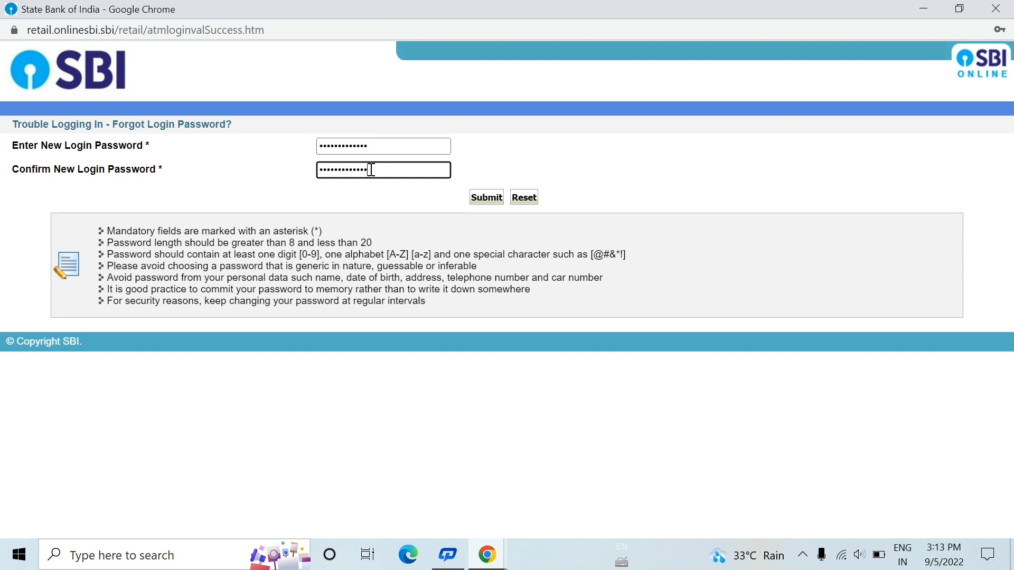
{"action": "left_click", "coordinate": [482, 200]}
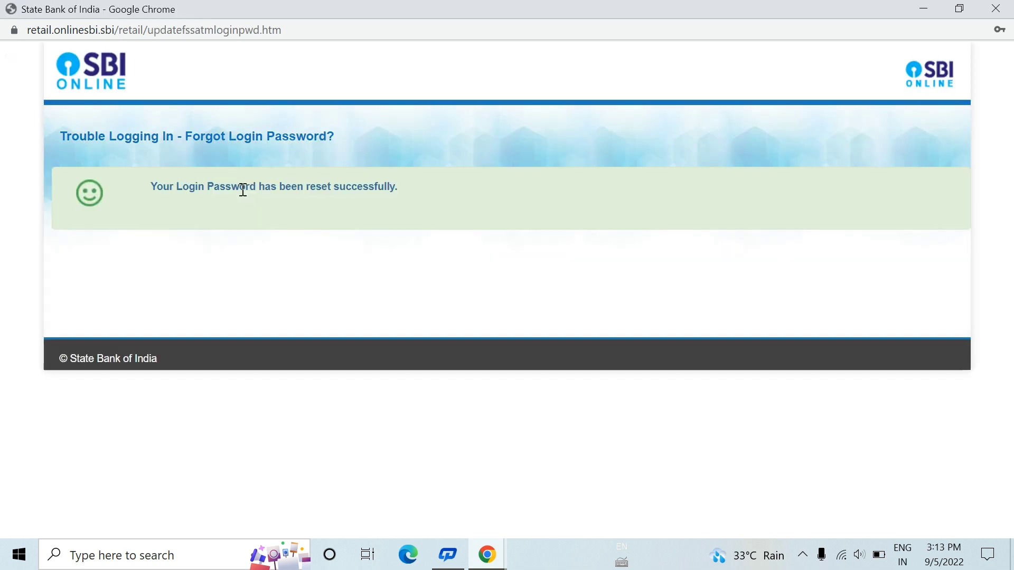
Highlight the message about the login password reset.
{"action": "left_click", "coordinate": [147, 183]}
{"action": "left_click_drag", "start_coordinate": [148, 185], "coordinate": [402, 196]}
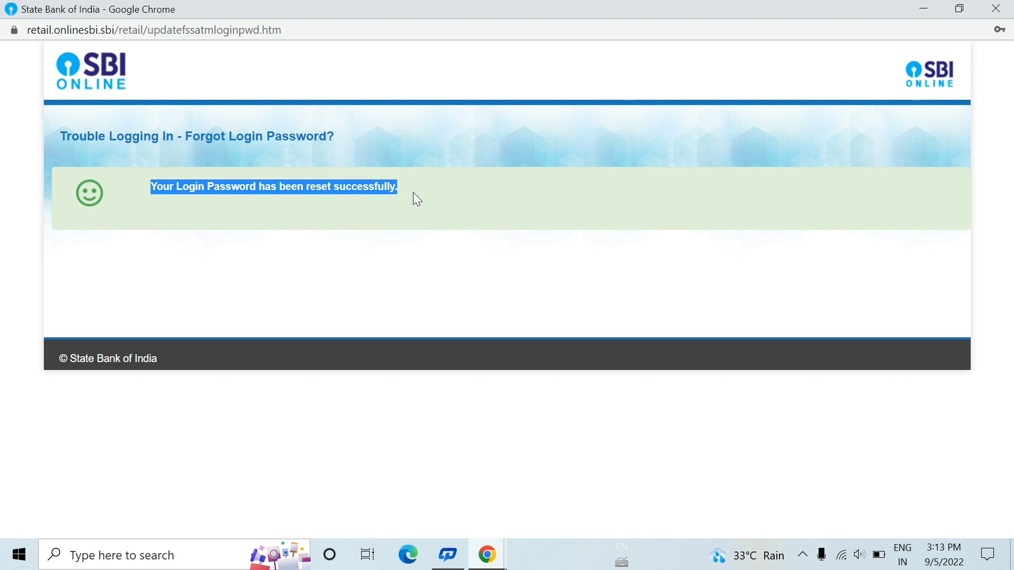
{"action": "left_click", "coordinate": [148, 189]}
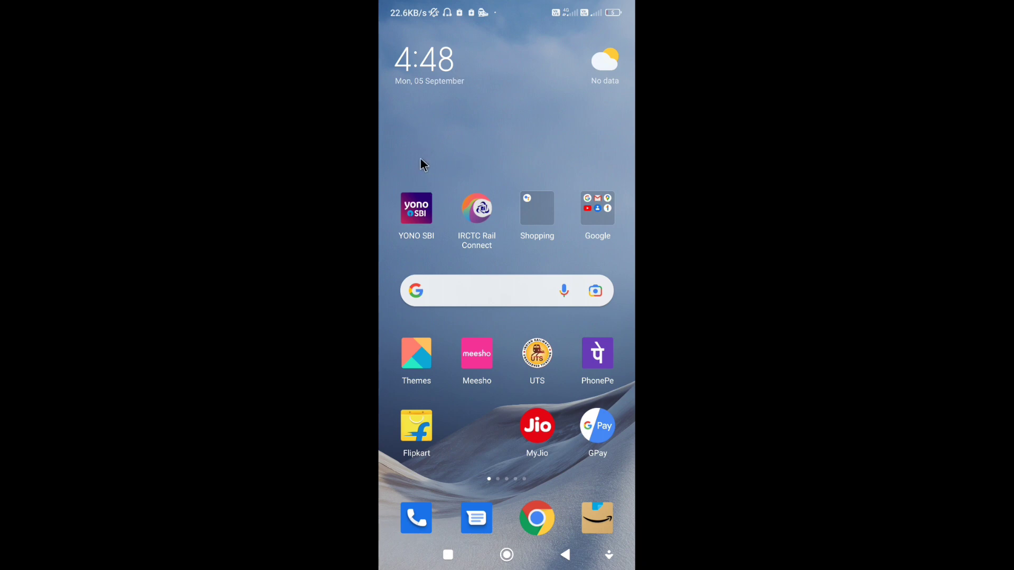
Open YONO SBI on the phone, start registration as an existing SBI customer and allow the app to send and view SMS messages.
{"action": "left_click", "coordinate": [412, 204]}
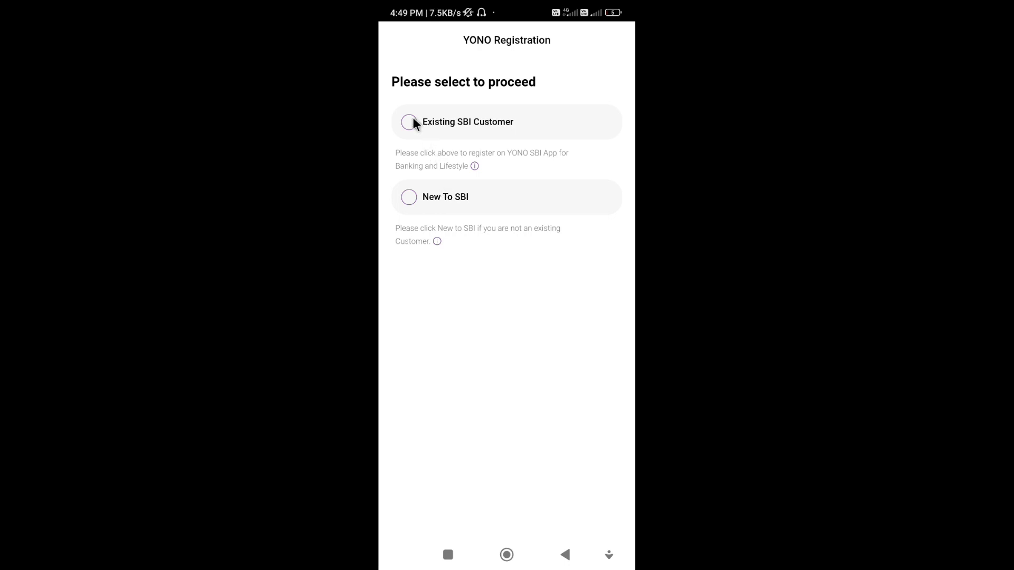
{"action": "left_click", "coordinate": [410, 122]}
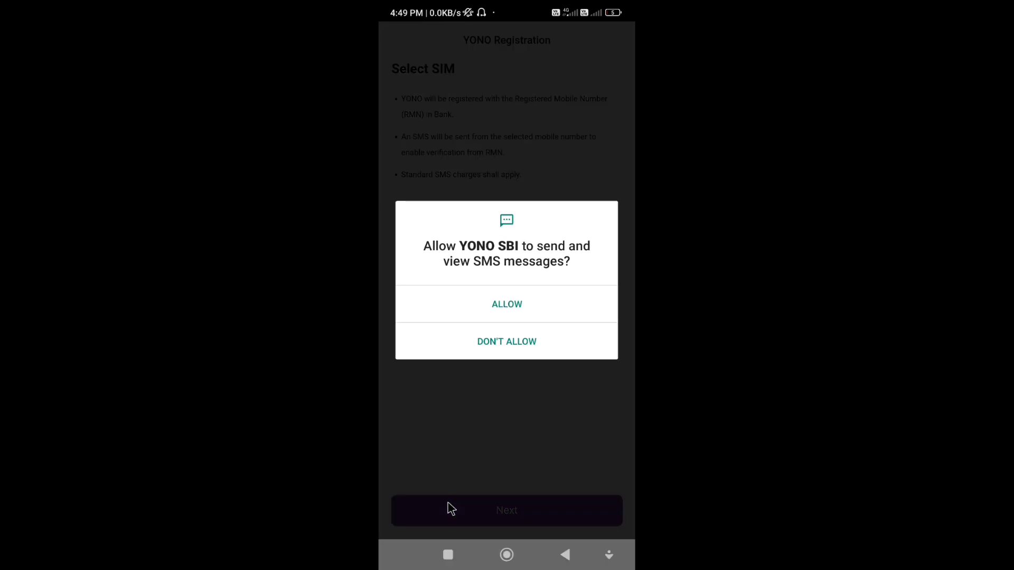
{"action": "left_click", "coordinate": [524, 309]}
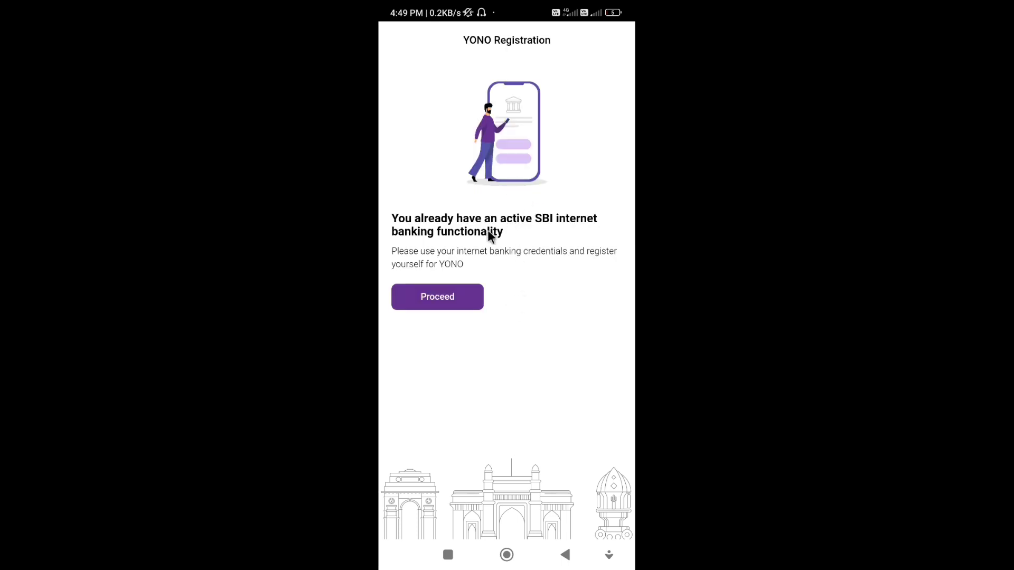
Proceed to the YONO login, submit the internet banking user name and password, and verify with the OTP.
{"action": "left_click", "coordinate": [450, 296]}
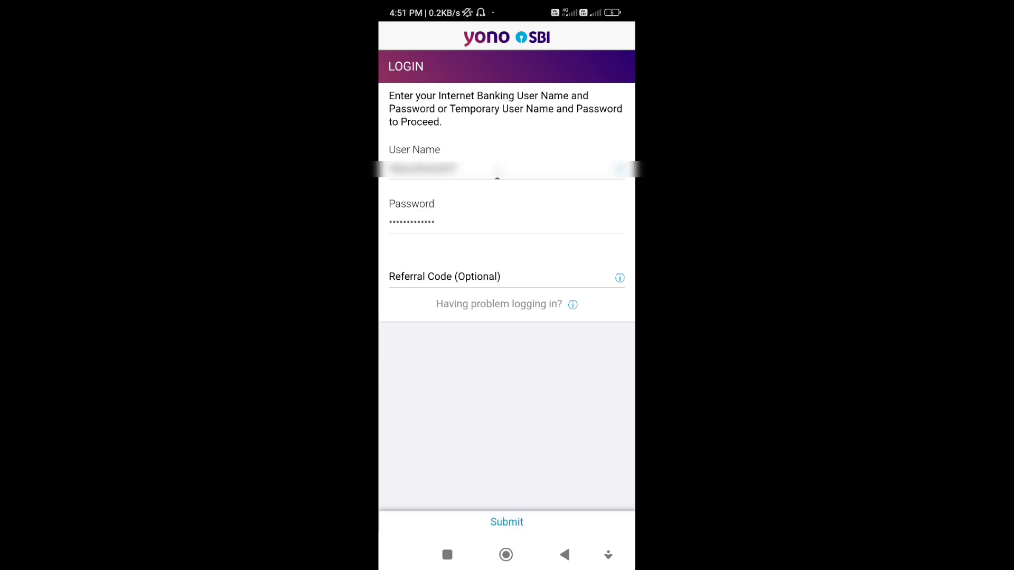
{"action": "left_click", "coordinate": [507, 522]}
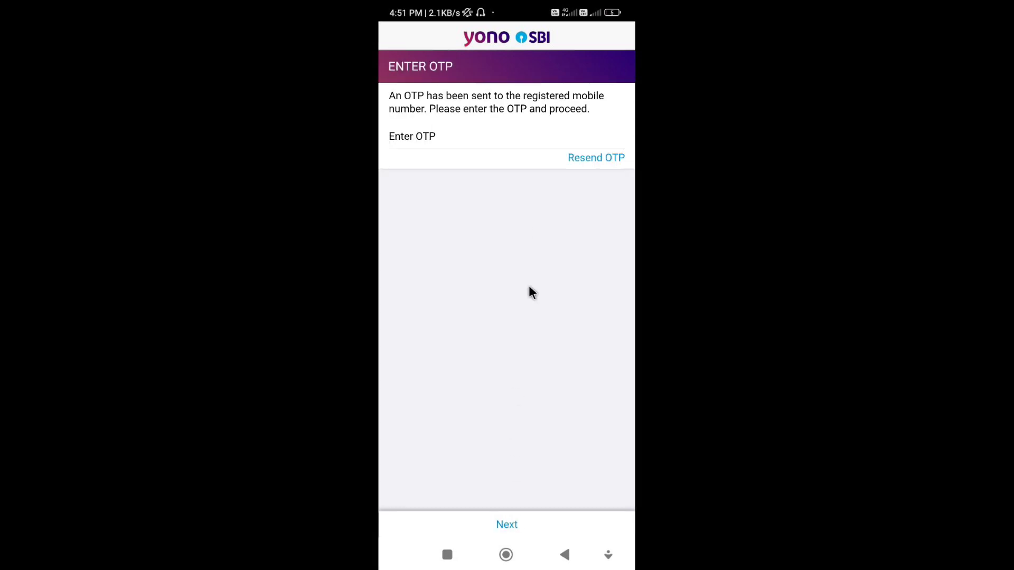
{"action": "left_click", "coordinate": [475, 137]}
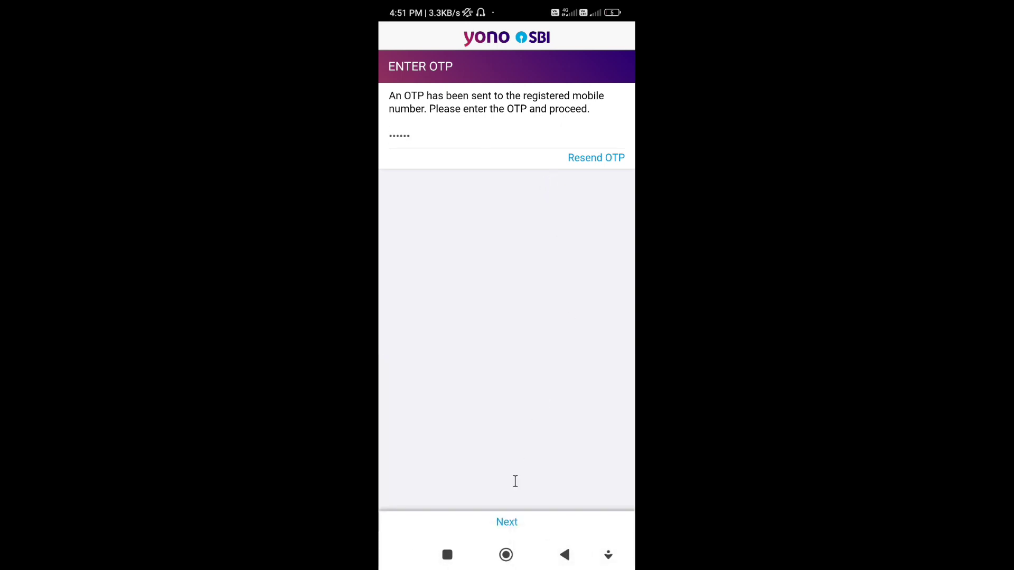
{"action": "left_click", "coordinate": [502, 523]}
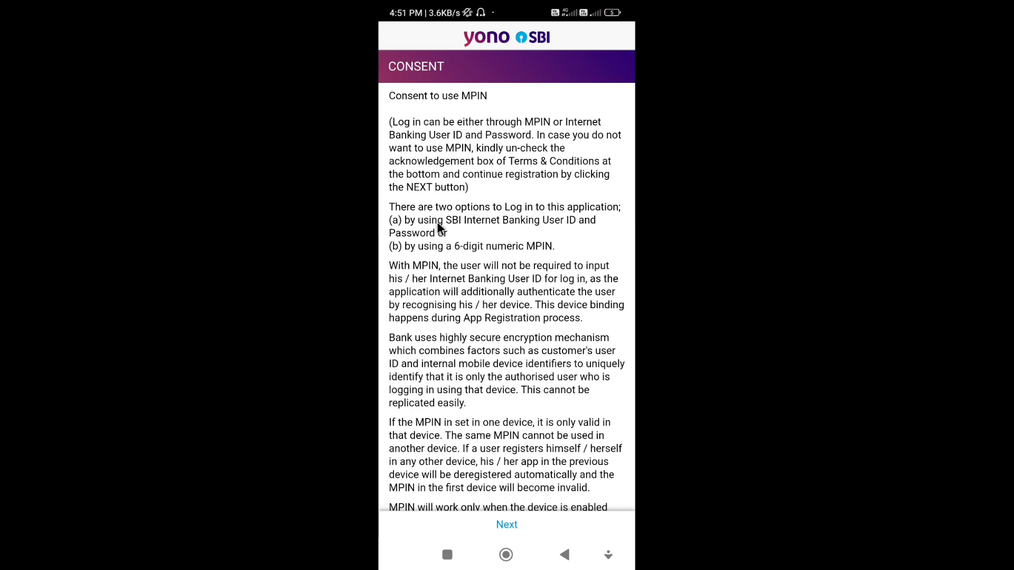
Accept the Terms and Conditions of using MPIN and continue the registration.
{"action": "scroll", "coordinate": [442, 223], "scroll_direction": "down", "scroll_amount": 5}
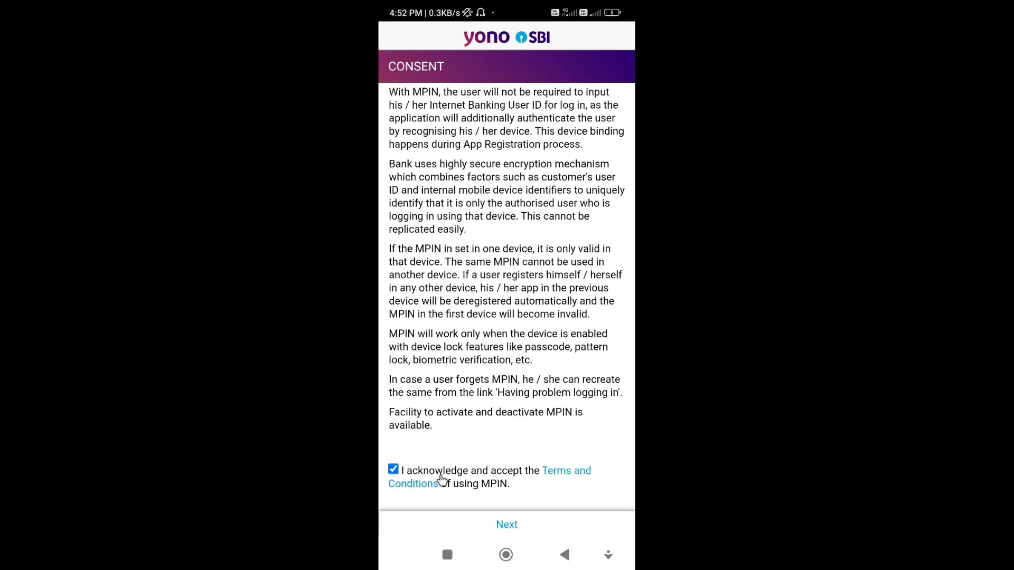
{"action": "left_click", "coordinate": [504, 526]}
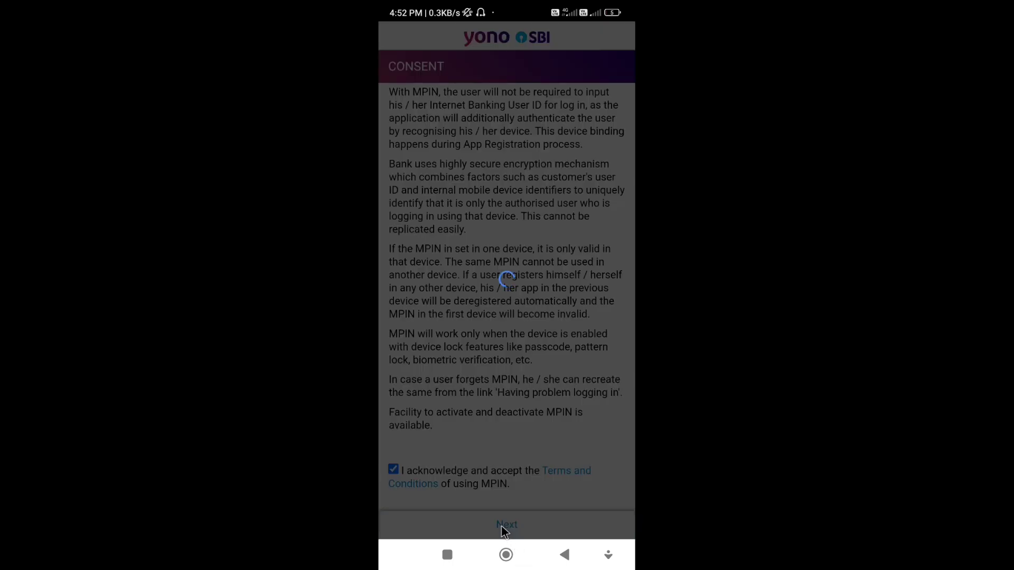